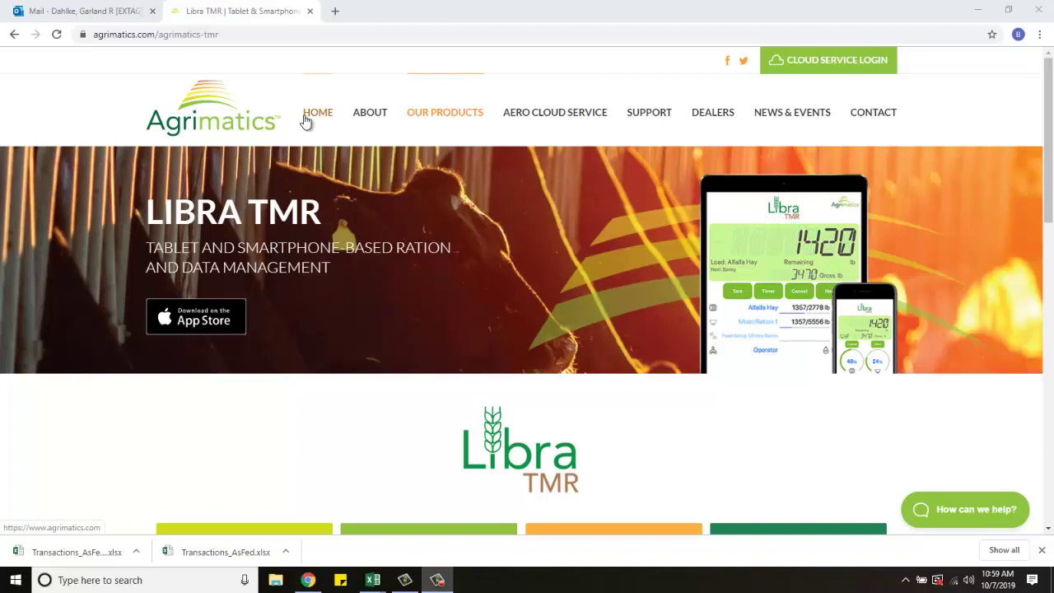
Open the Transactions_AsFed.xlsx attachment options, then minimize Chrome to reveal Feedlot Monitor.
left_click(97, 13)
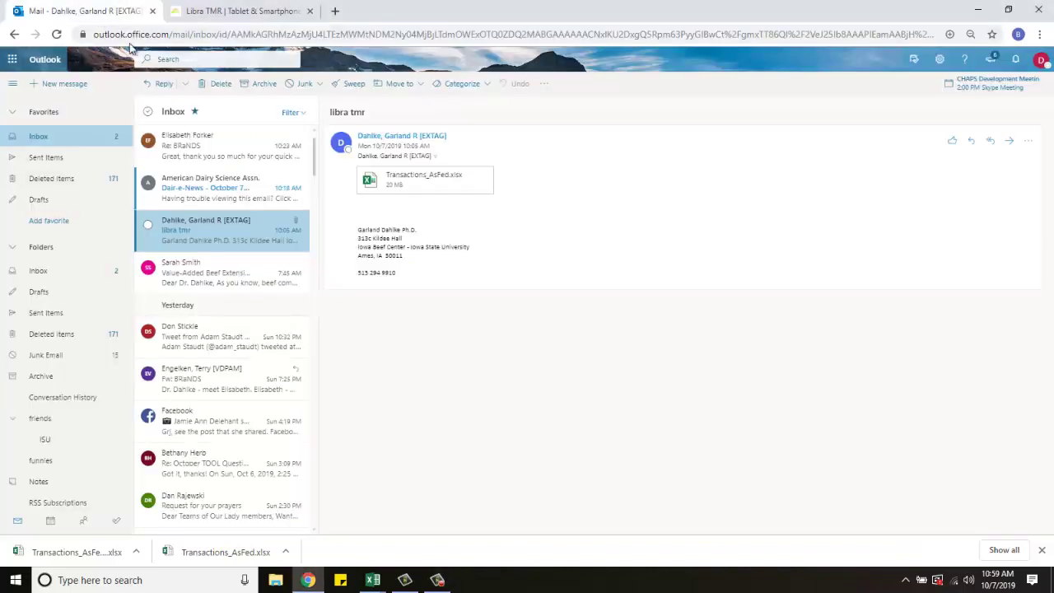
left_click(487, 191)
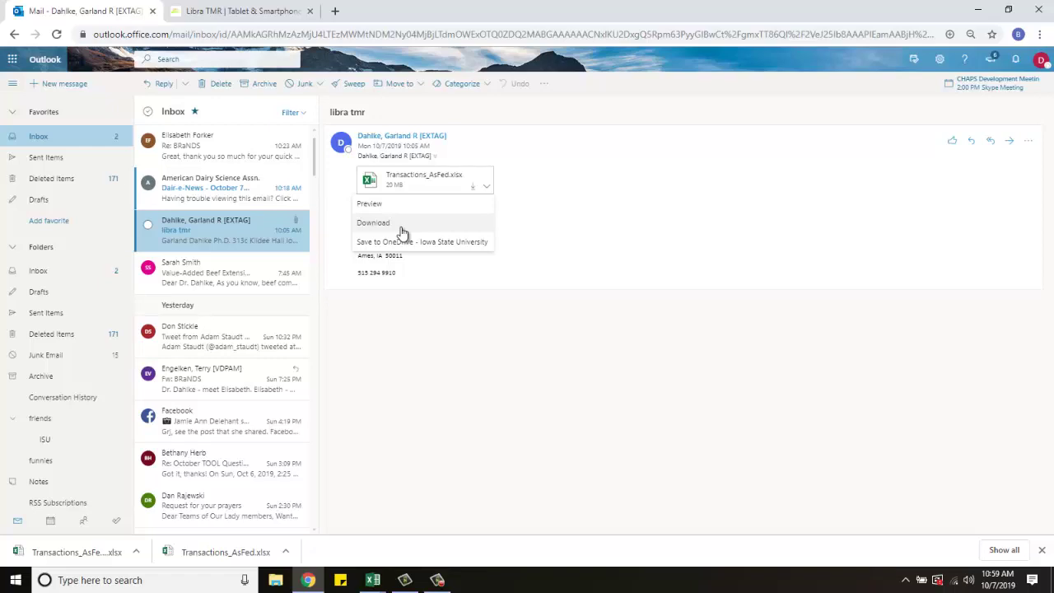
left_click(977, 10)
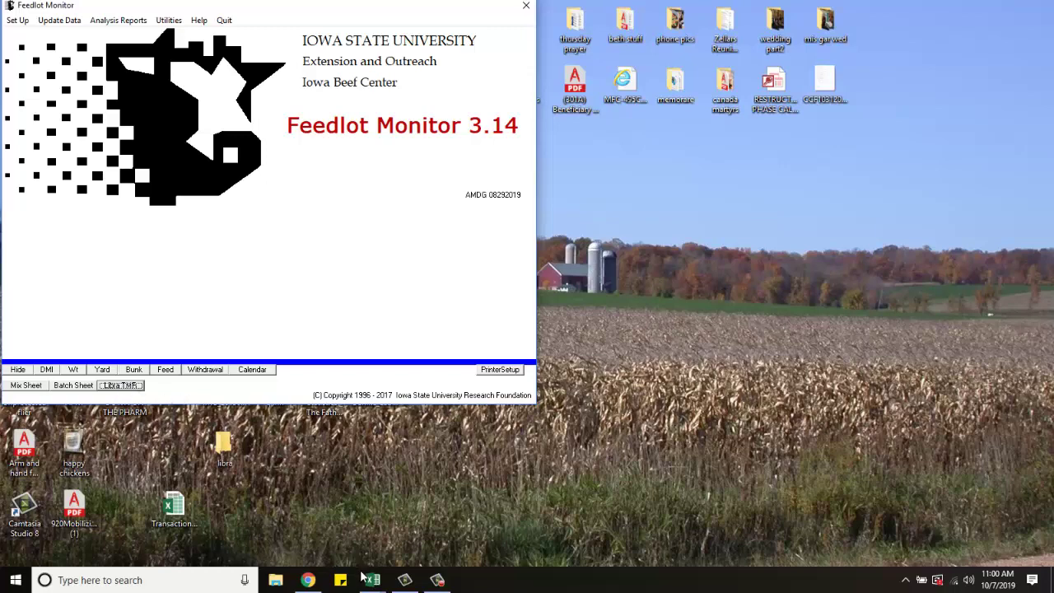
Bring the LibraTMR to Feedlot Monitor workbook forward in Excel.
mouse_move(372, 580)
left_click(331, 539)
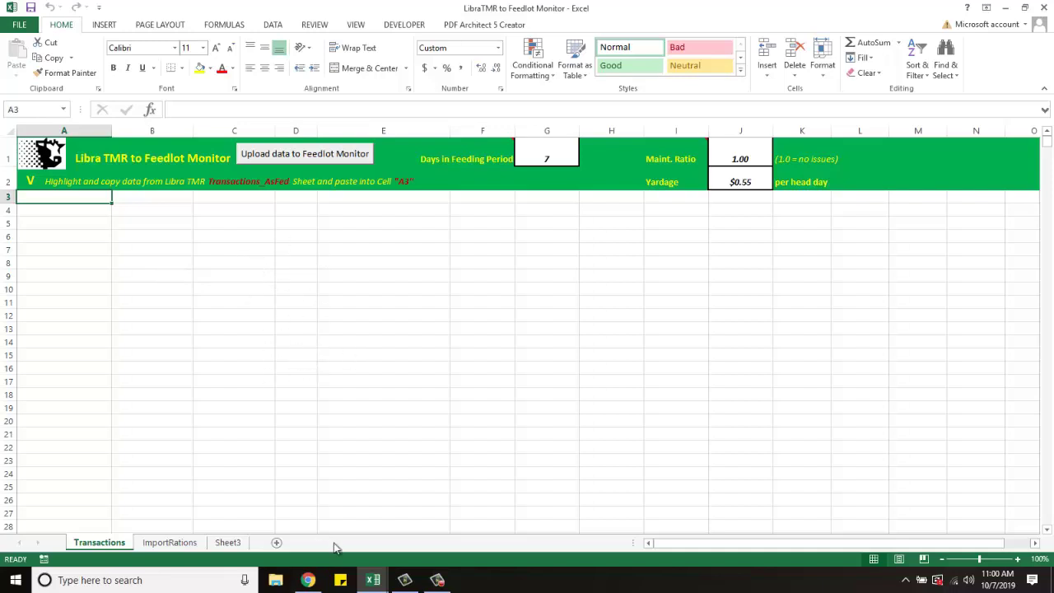
Switch to Transactions_AsFed and check the A2 timestamp and the Pen values in C7–C9.
left_click(375, 581)
left_click(416, 537)
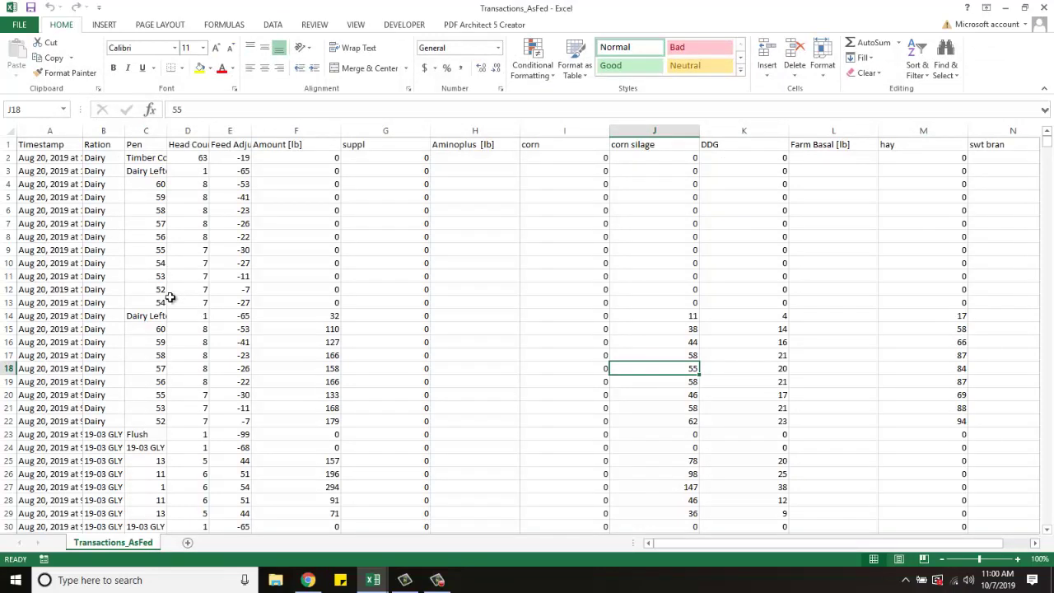
left_click(52, 161)
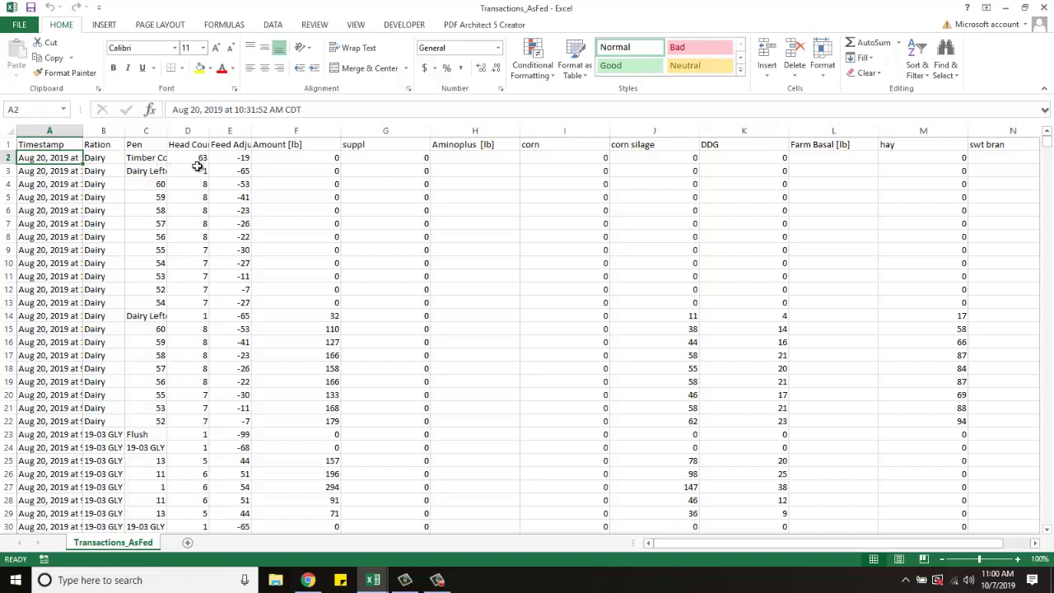
left_click(160, 134)
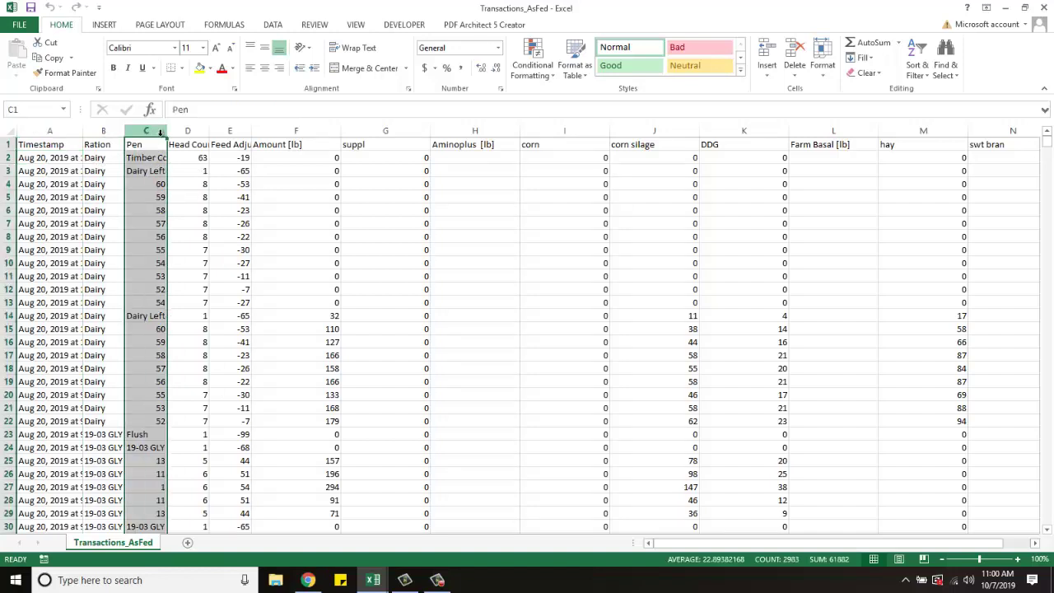
left_click(153, 146)
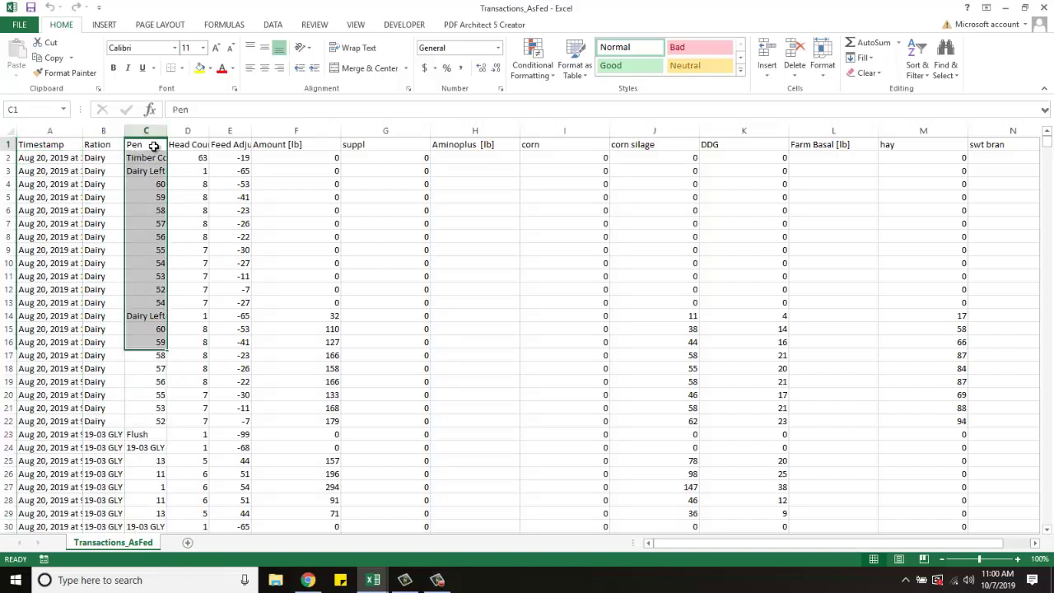
left_click(156, 252)
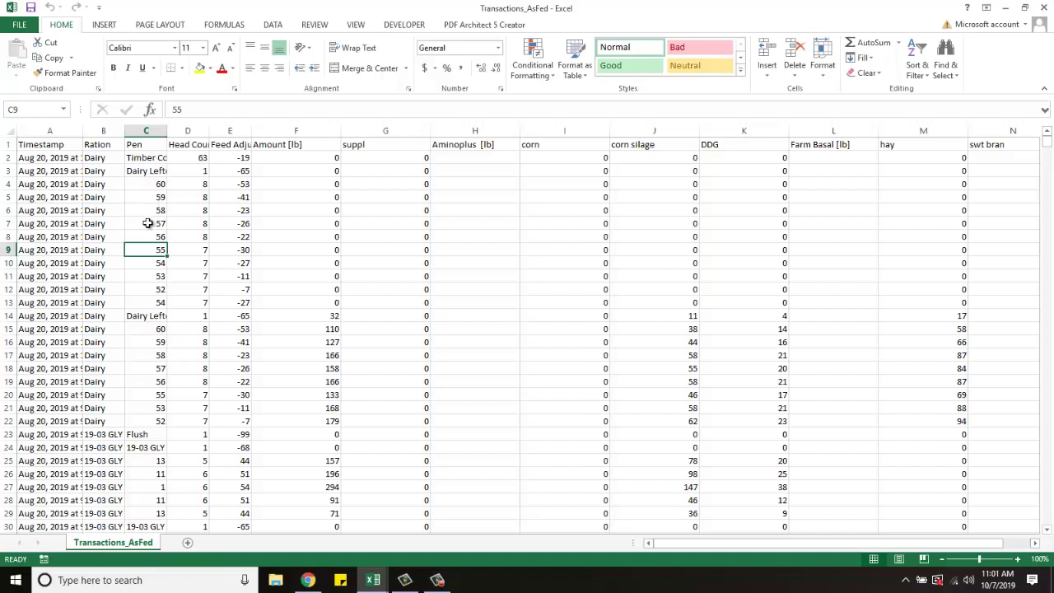
key("Up")
key("Up")
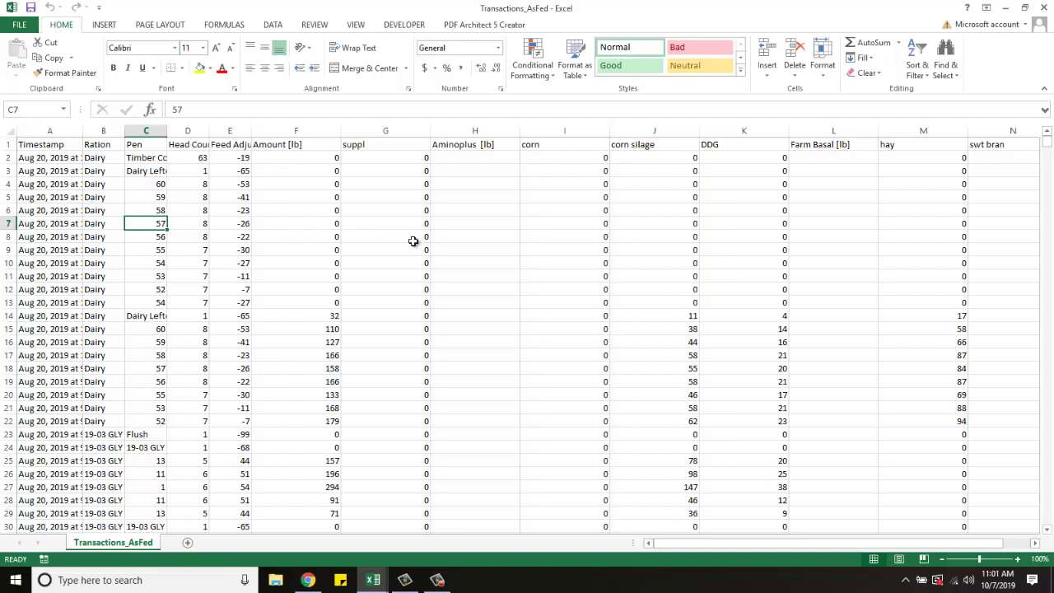
Select the ingredient columns suppl through hay, then check pen 58 in cell C6.
left_click_drag(393, 133, 878, 134)
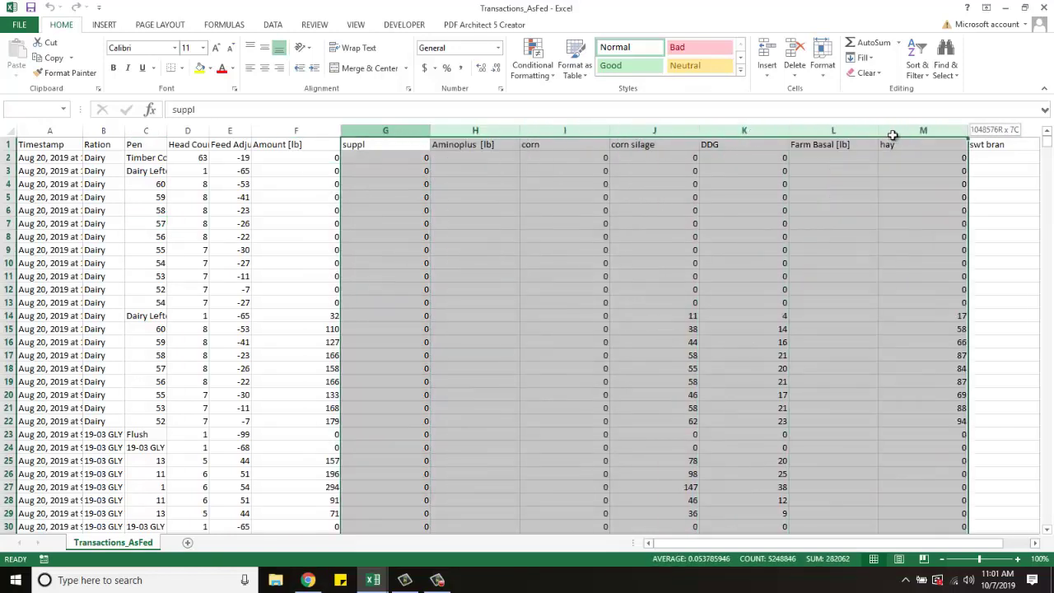
left_click_drag(894, 135, 943, 130)
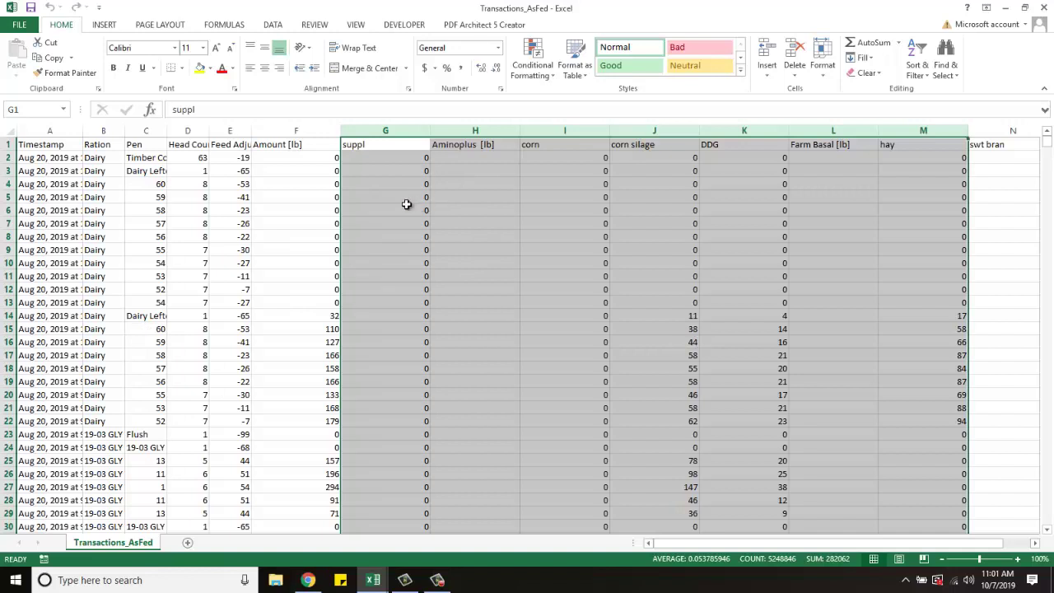
left_click(140, 145)
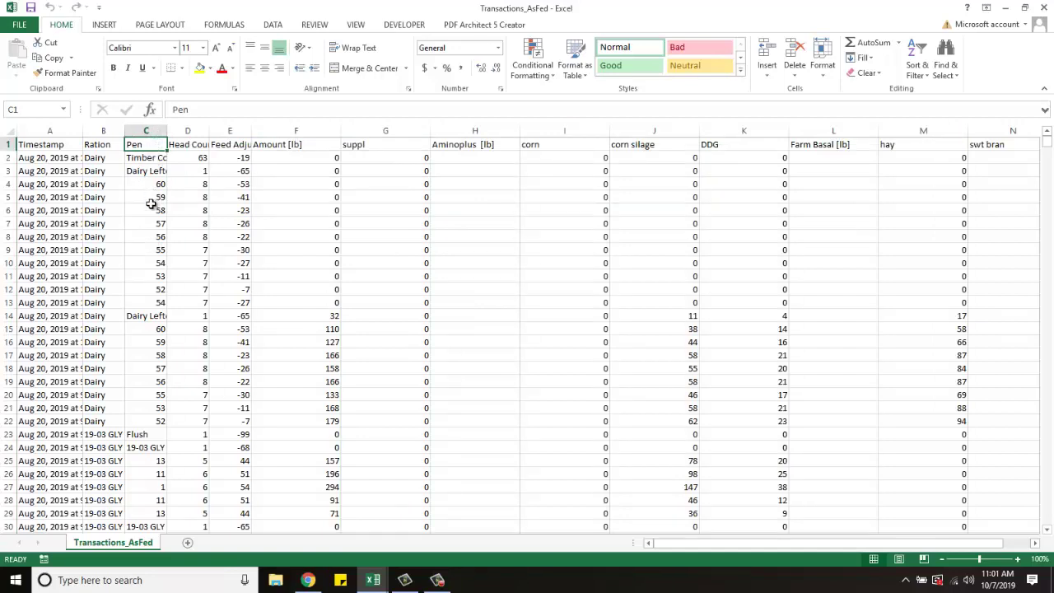
left_click(153, 208)
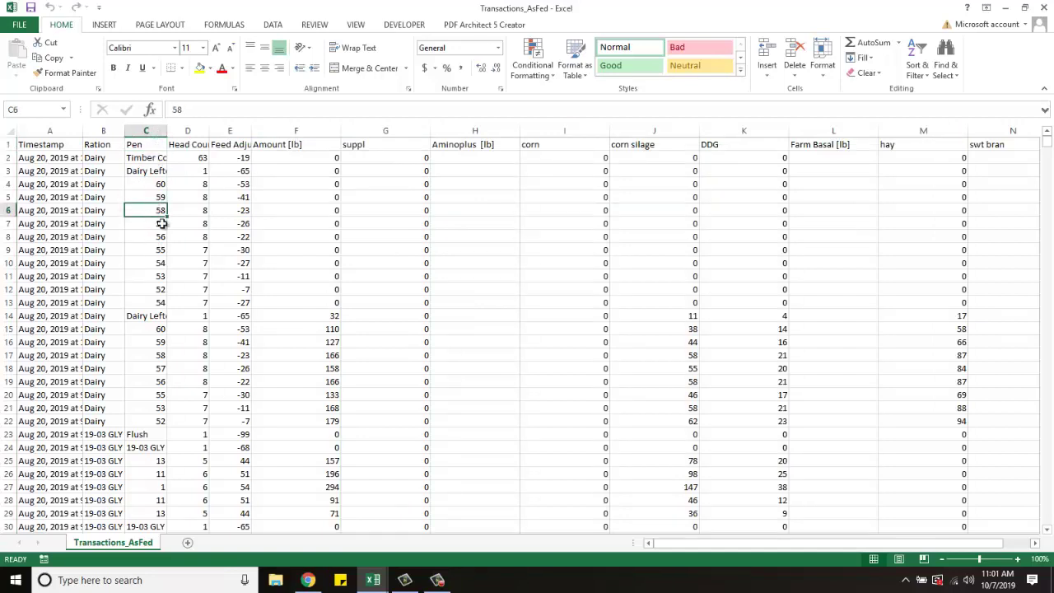
Go over the suppl, Aminoplus, corn and corn silage headings, then minimize the workbooks.
left_click(386, 144)
left_click(461, 148)
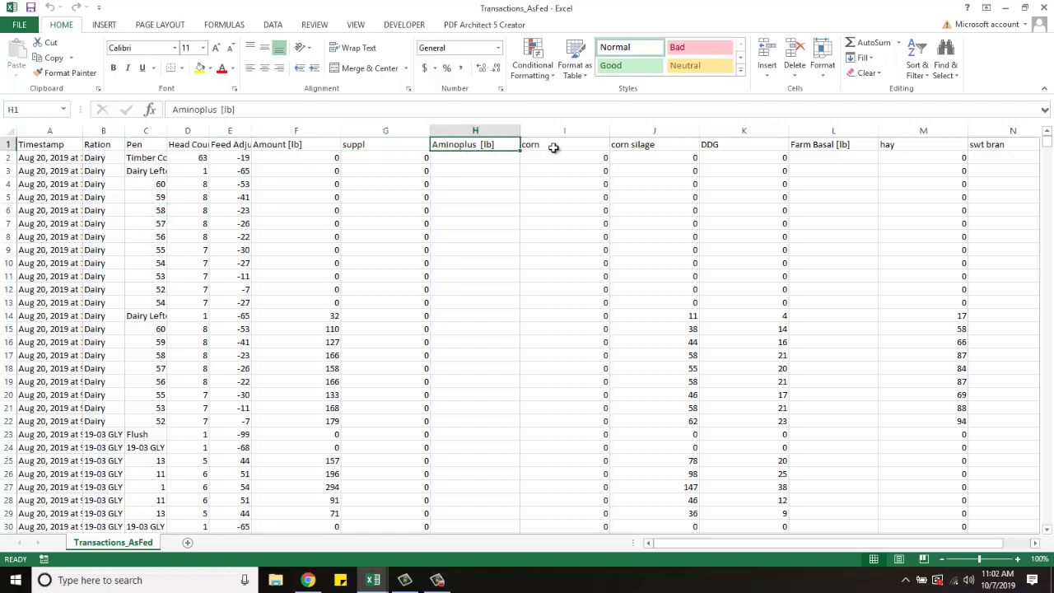
left_click(554, 148)
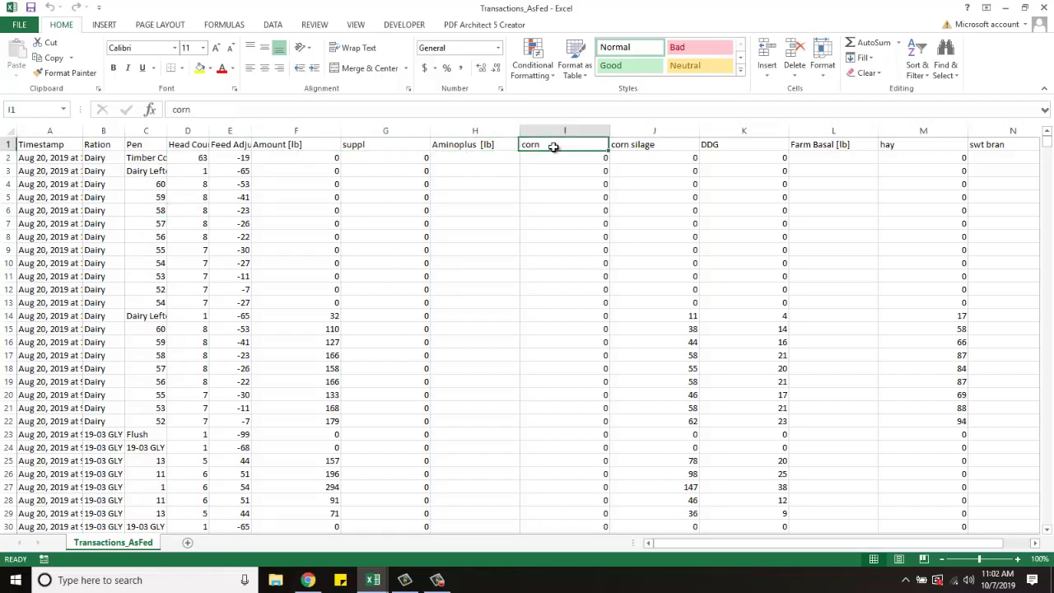
left_click(637, 147)
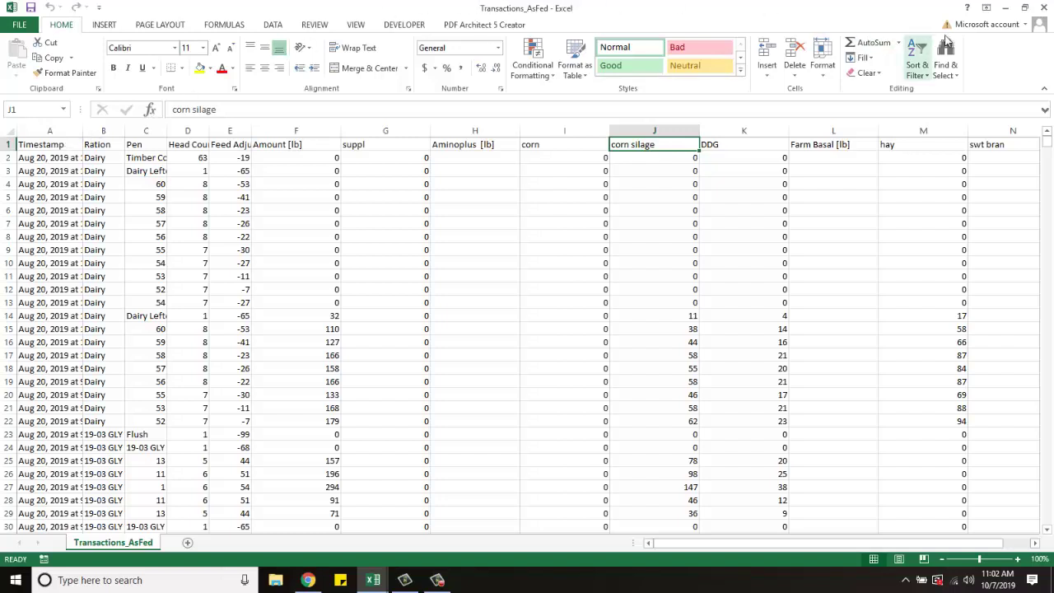
left_click(1005, 8)
Open the Feeding Lots setup and enter lot number 39 with its start date.
left_click(1007, 12)
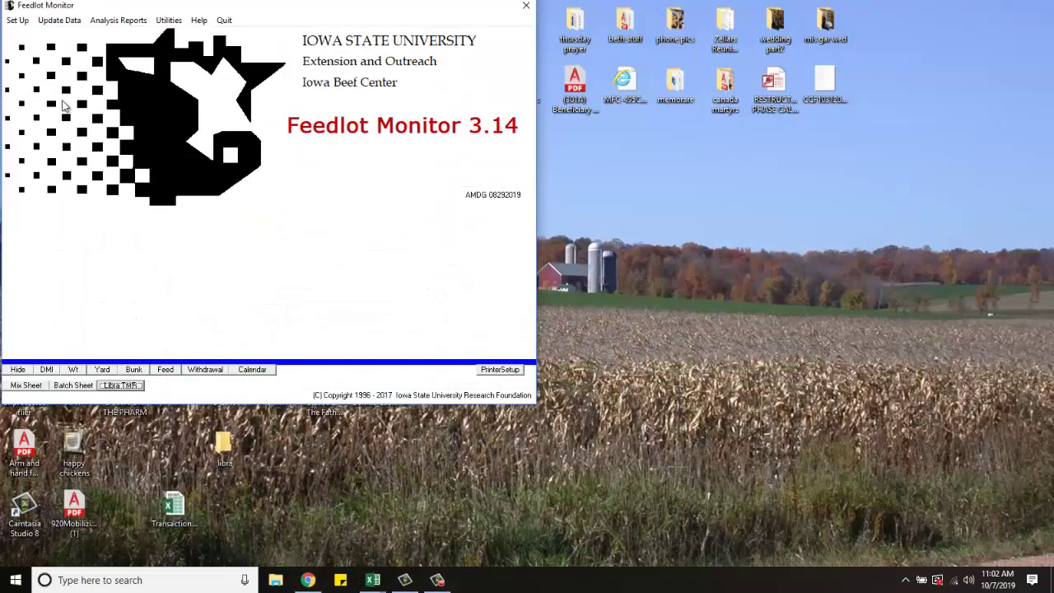
left_click(18, 20)
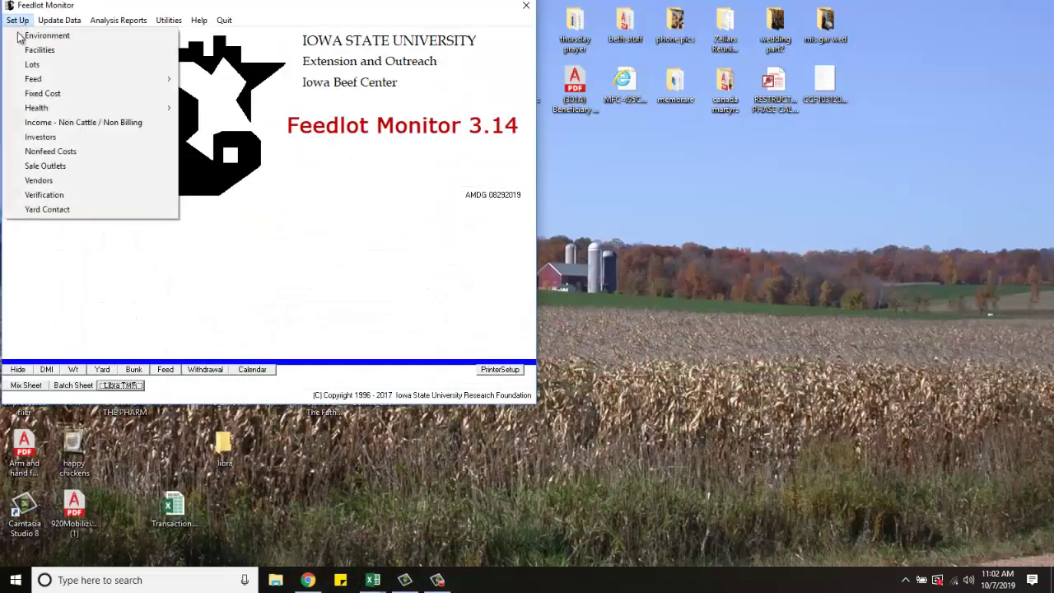
left_click(32, 64)
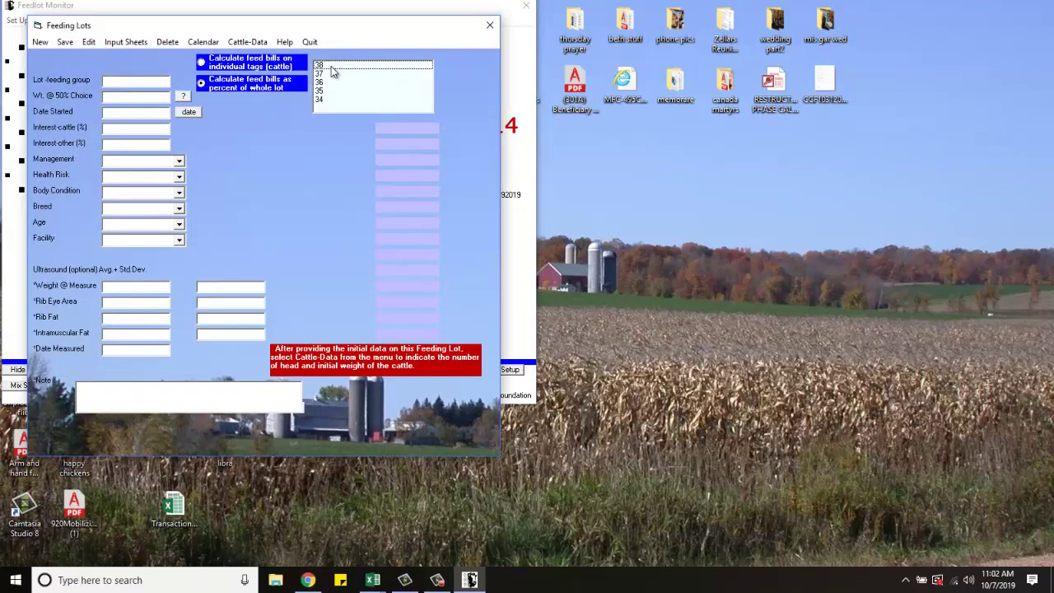
left_click(139, 83)
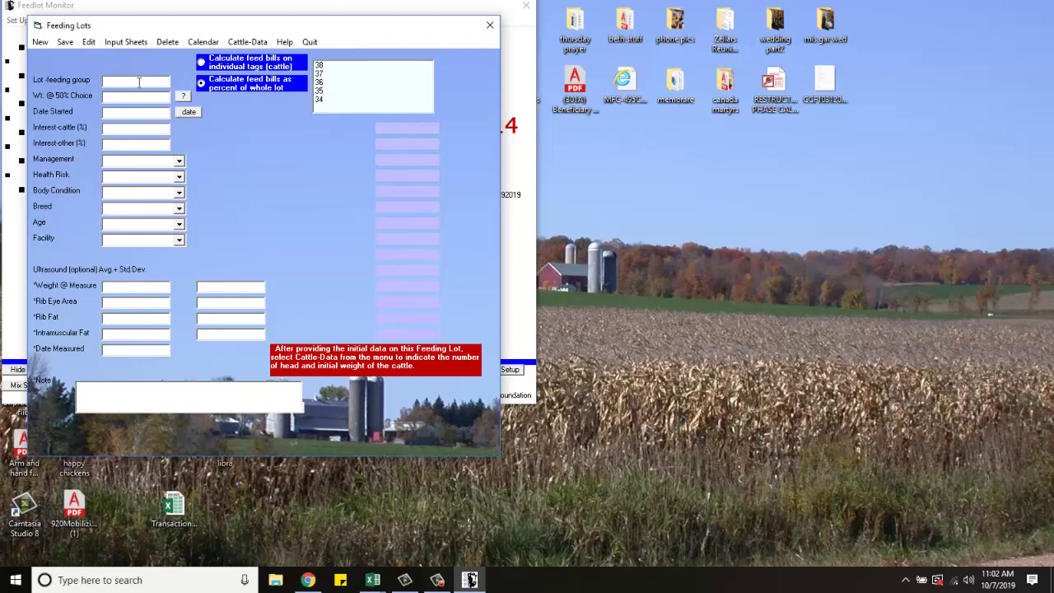
type("39")
key("Tab")
type("1")
type("7/1/1")
type("9")
key("Tab")
key("Tab")
Set Conventional management, Low health risk, body condition 4, beef, yearling, open front b, and save.
left_click(181, 165)
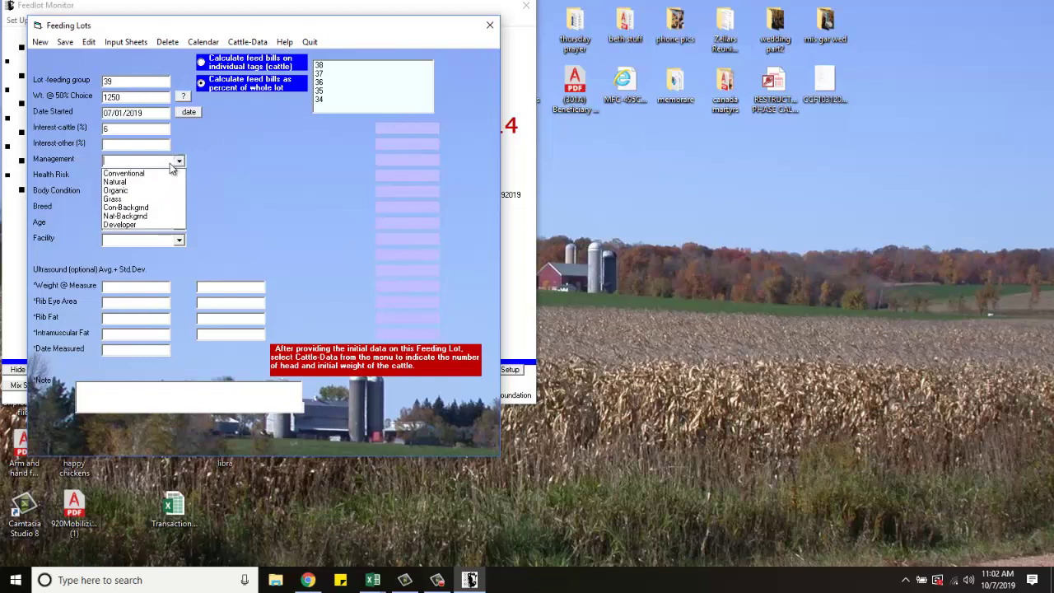
left_click(175, 174)
left_click(180, 177)
left_click(180, 191)
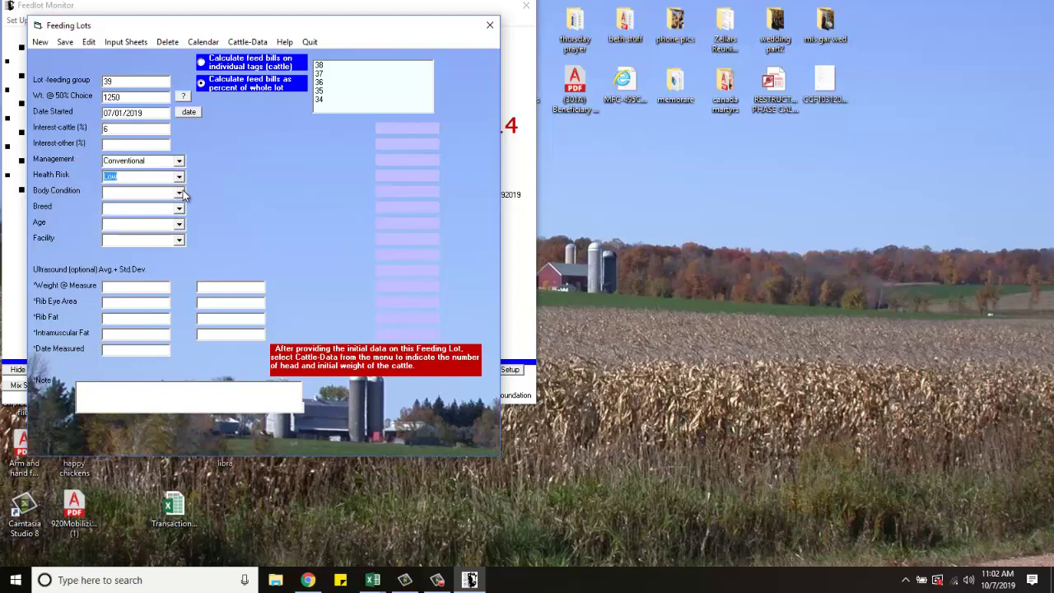
left_click(180, 192)
left_click(162, 228)
left_click(179, 208)
left_click(169, 217)
left_click(179, 227)
left_click(166, 243)
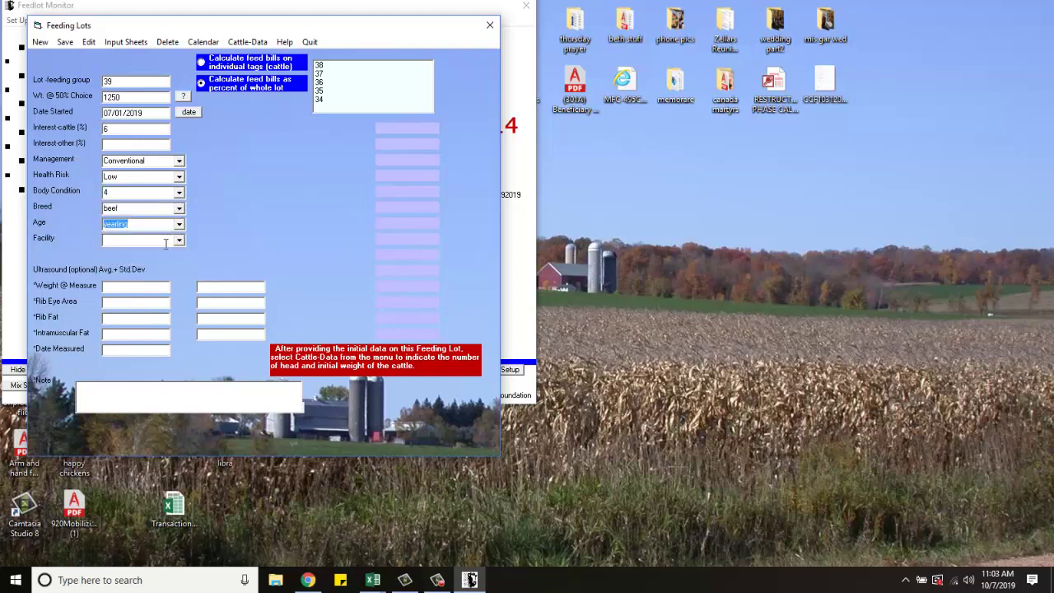
left_click(180, 241)
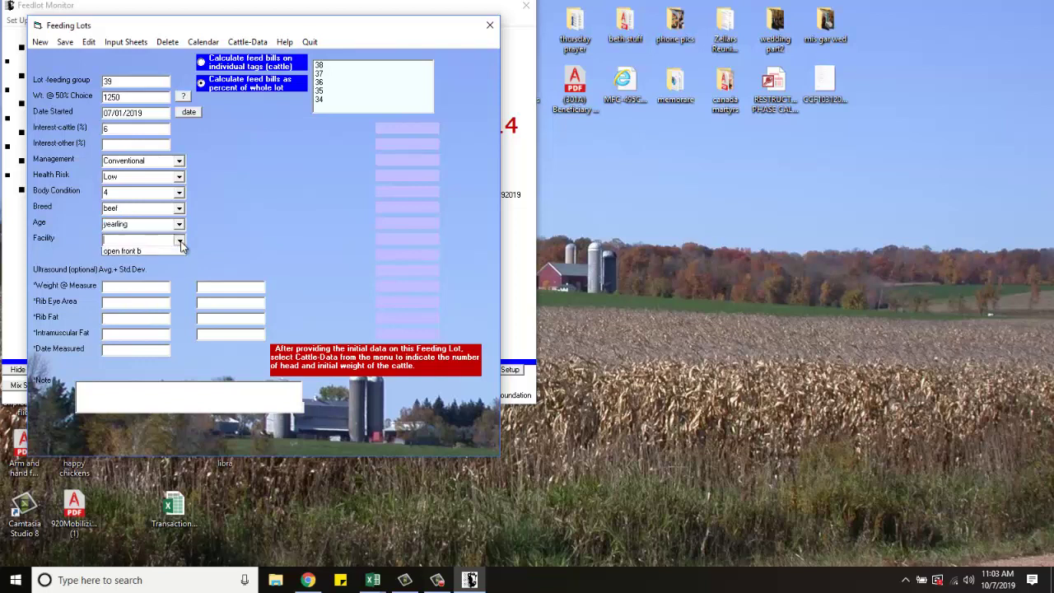
left_click(164, 253)
left_click(163, 240)
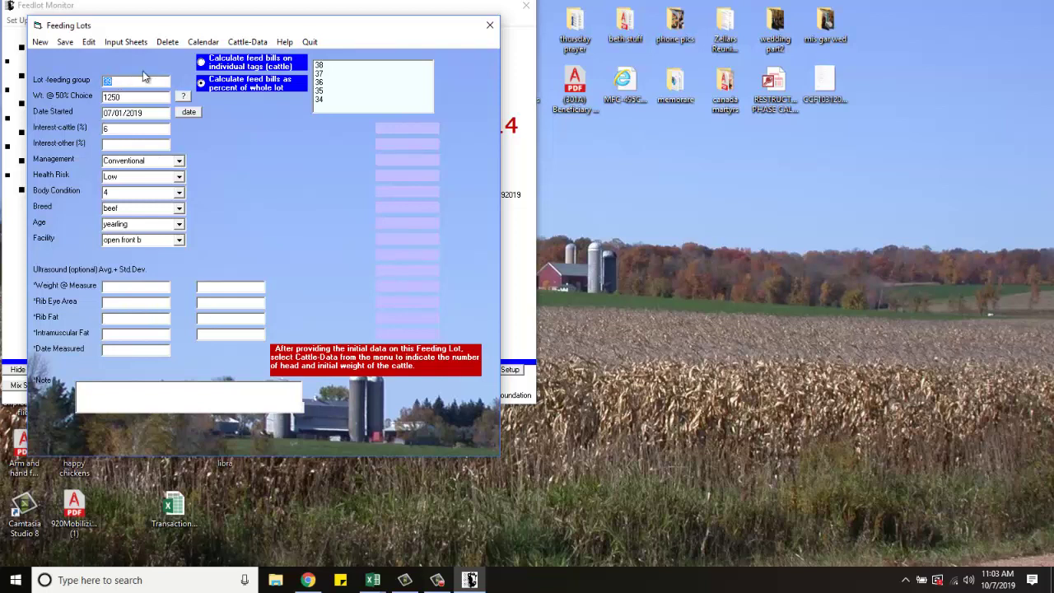
left_click(71, 42)
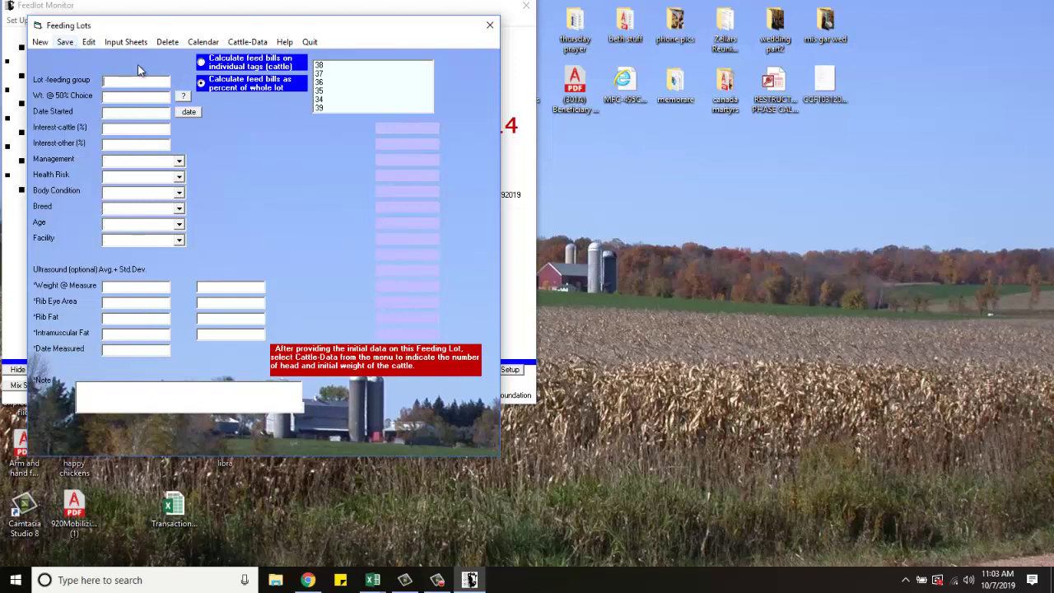
In lot 39's cattle data, set origin to 'fa' and bulls count to 7, then save.
left_click(324, 110)
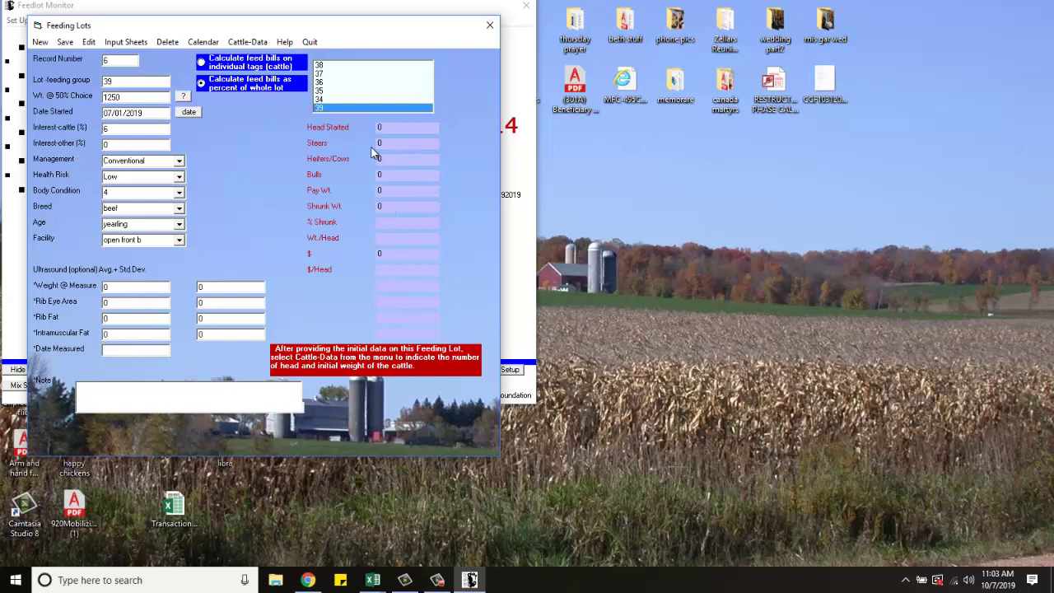
left_click(246, 43)
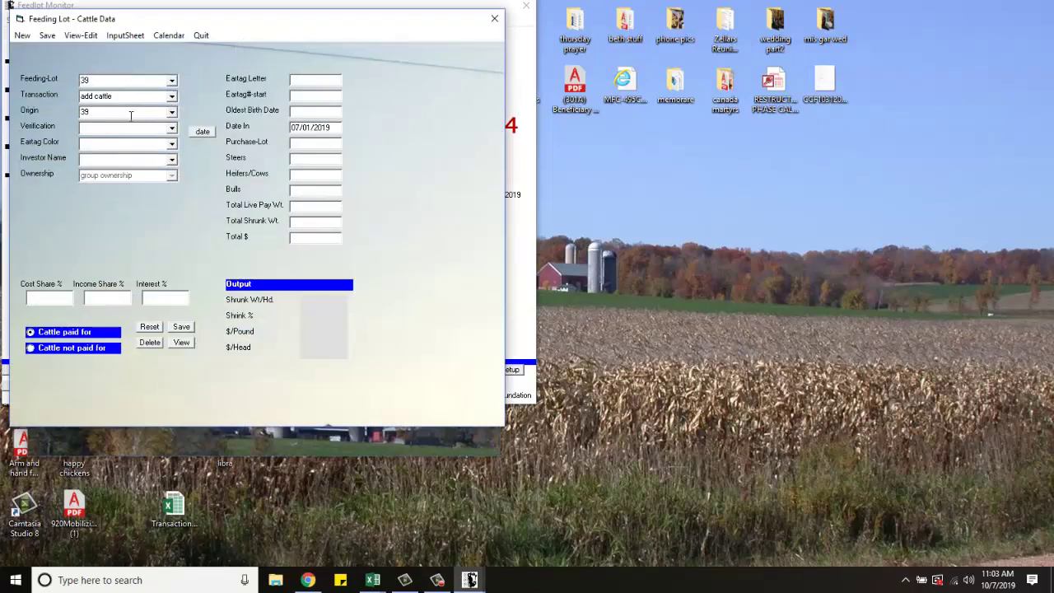
left_click(131, 115)
type("fa")
key("Tab")
key("Tab")
key("Tab")
type("7")
left_click(47, 35)
left_click(202, 36)
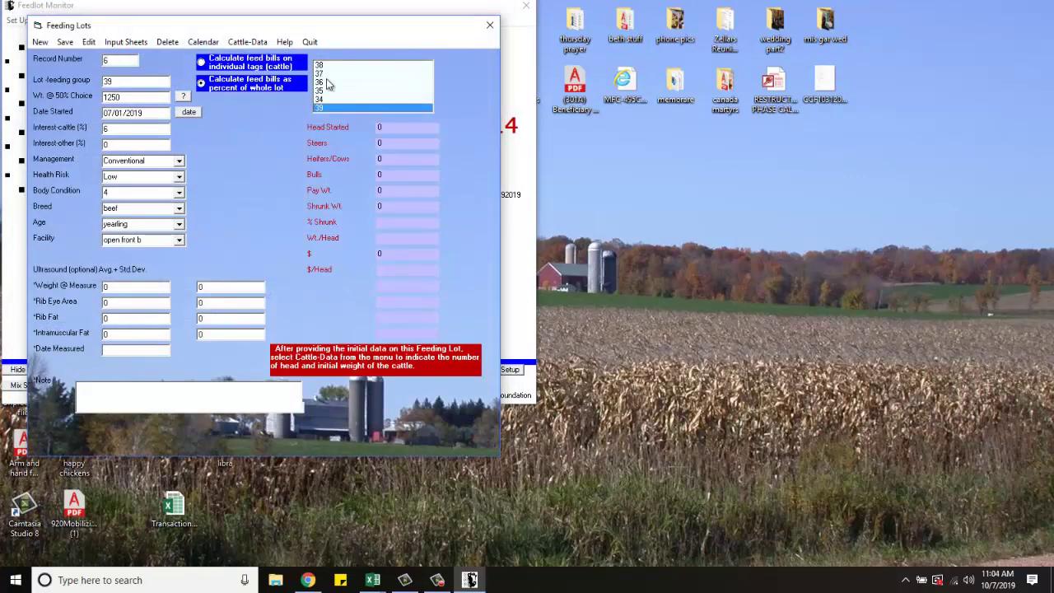
Review the records for lots 39, 34, 35 and 36, then close Feeding Lots.
left_click(333, 109)
left_click(322, 99)
left_click(325, 90)
left_click(327, 83)
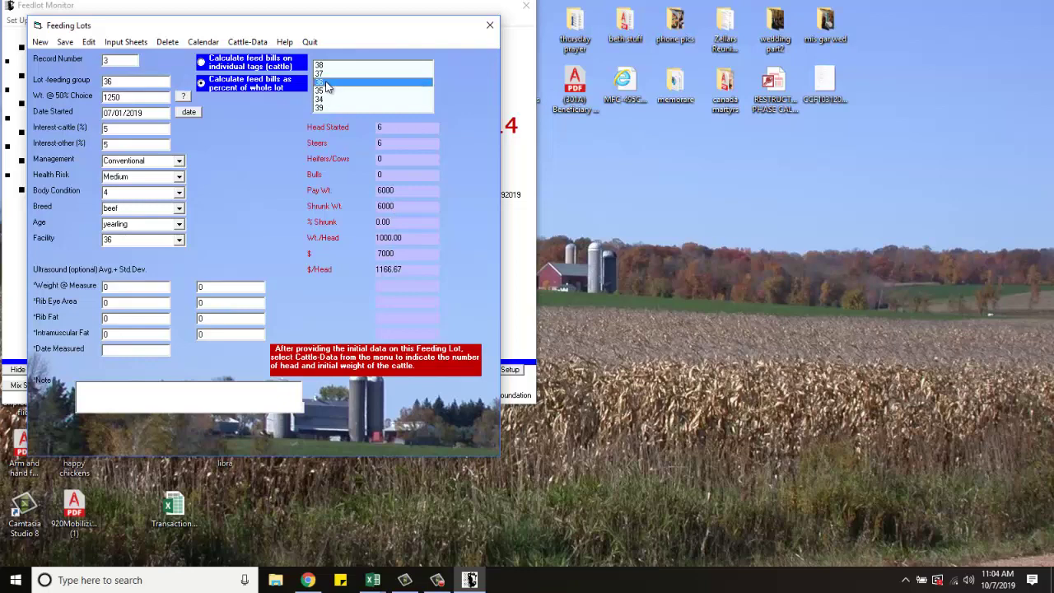
left_click(309, 42)
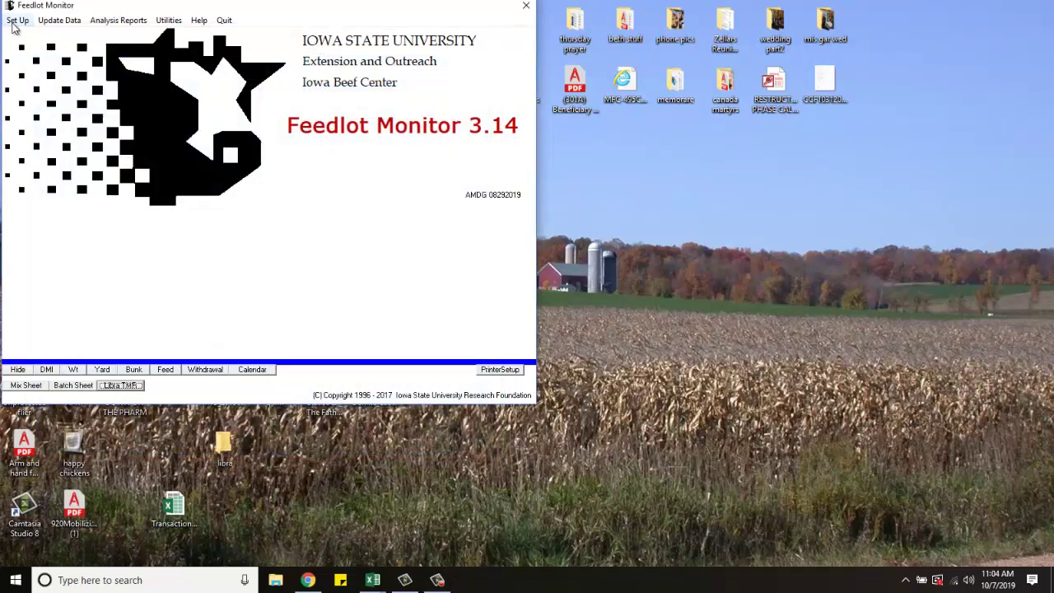
Open the feedstuff analyses and browse swt bran, farm basal, ddg, aminoplus and wdgs before selecting corn.
left_click(17, 21)
mouse_move(33, 80)
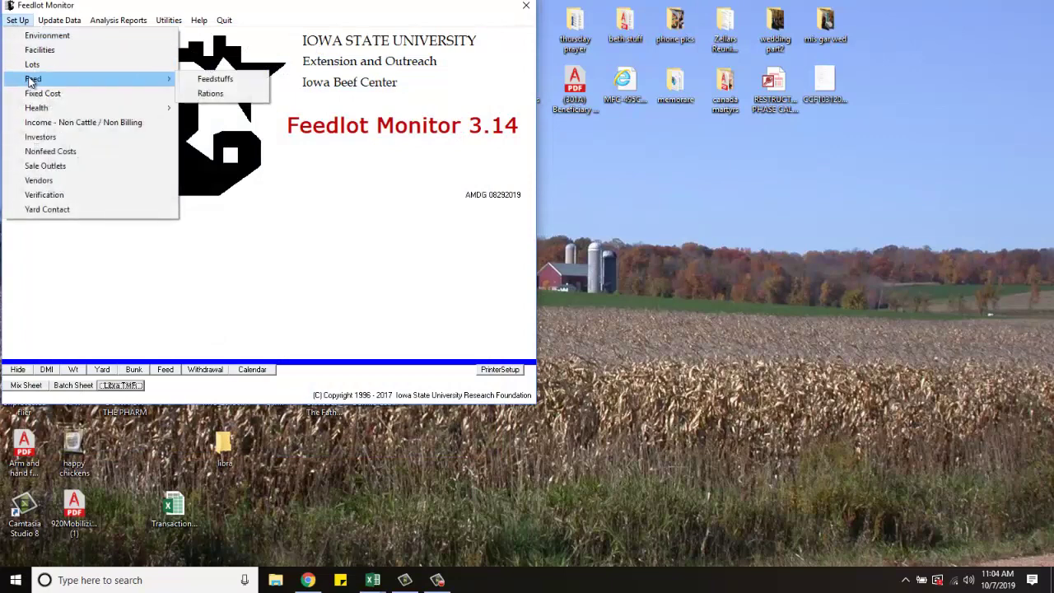
left_click(215, 79)
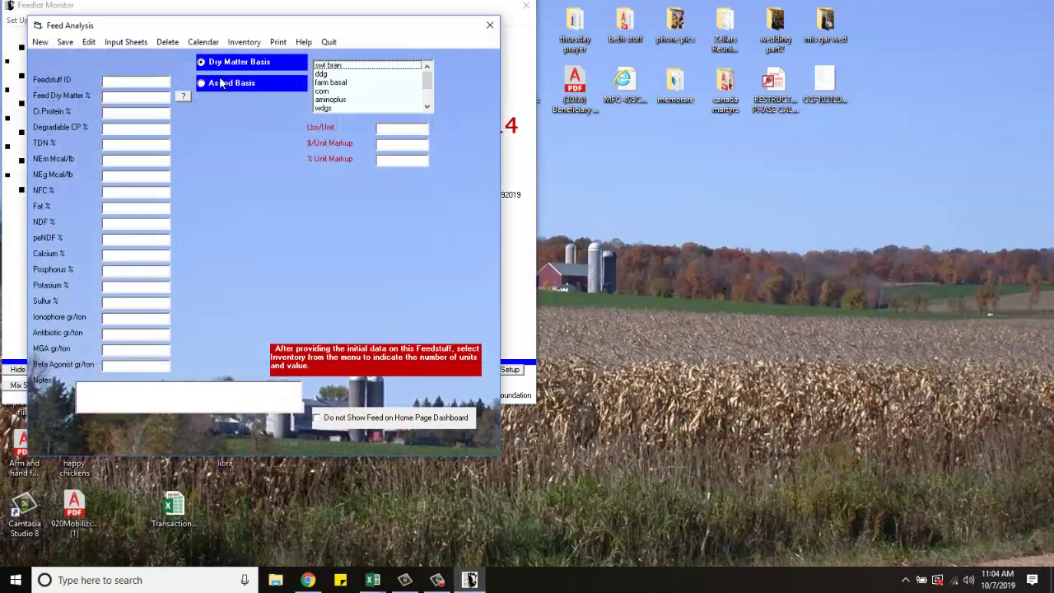
left_click(351, 65)
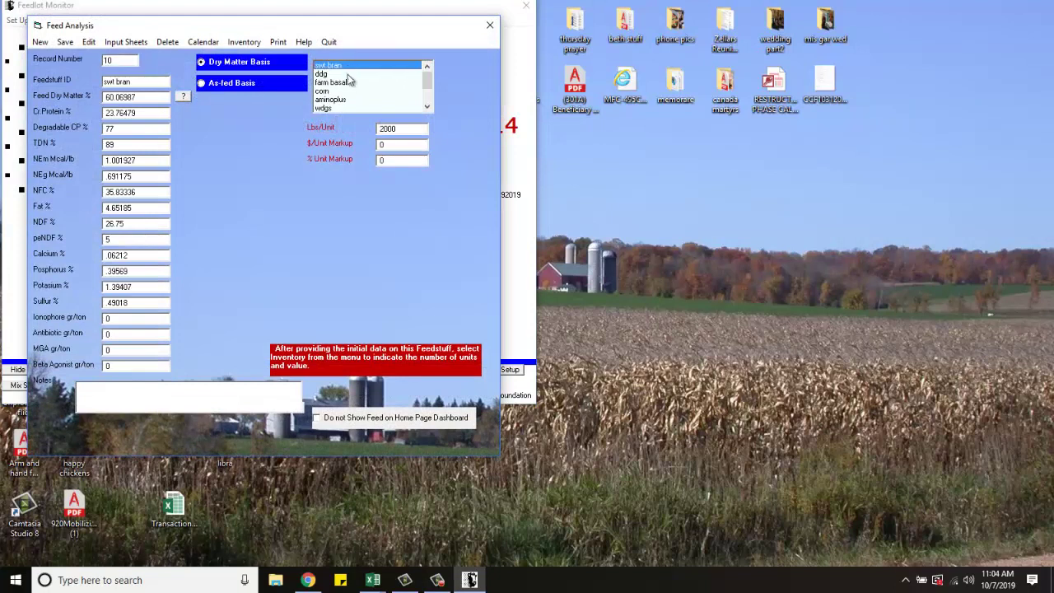
left_click(349, 83)
left_click(345, 74)
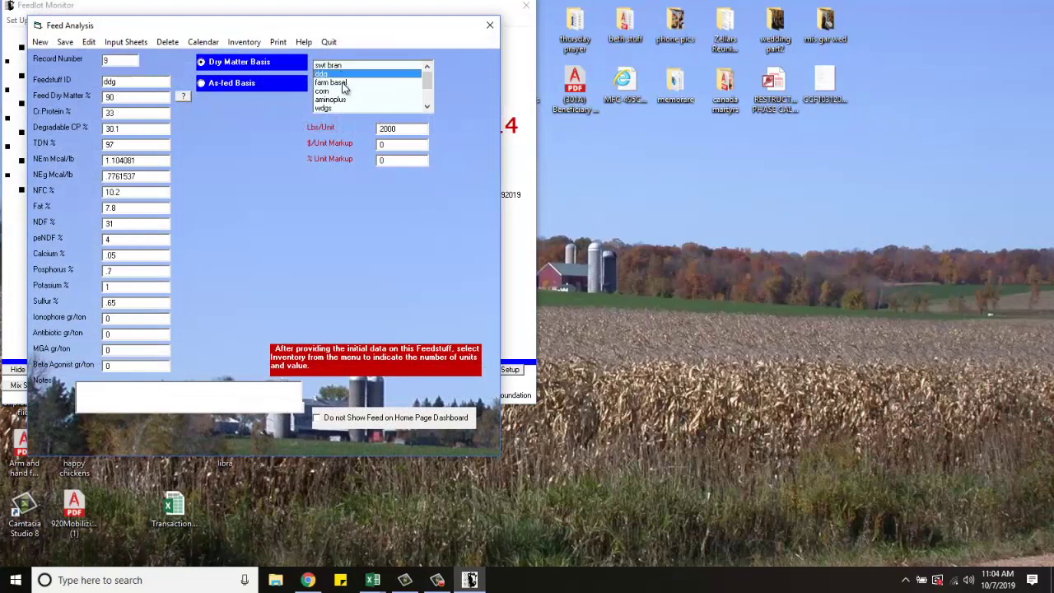
left_click(344, 83)
left_click(344, 90)
left_click(342, 99)
left_click(336, 109)
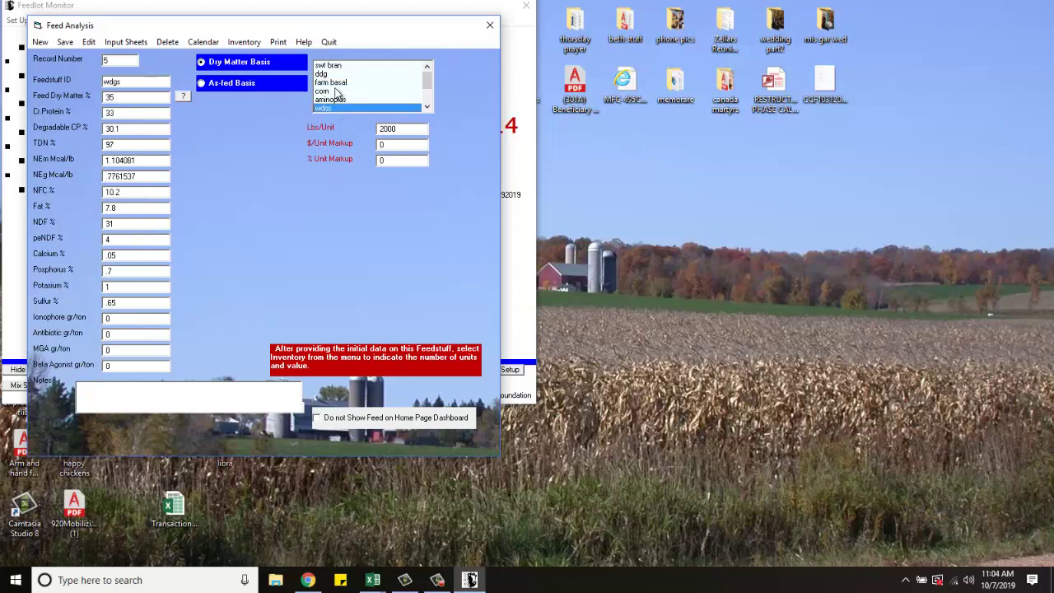
left_click(336, 92)
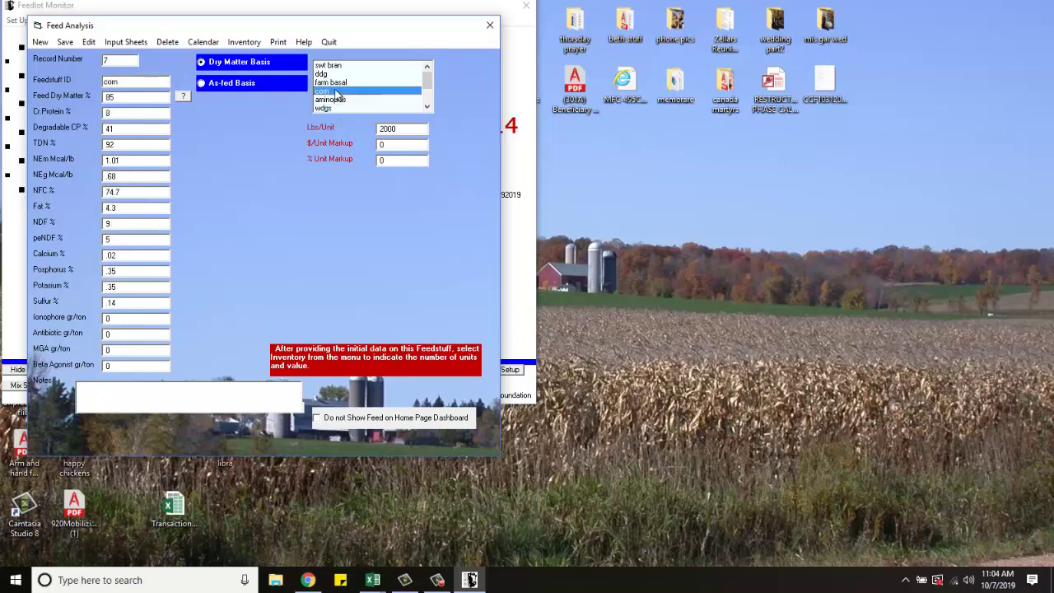
Update corn's inventory with a new value per unit of 165, save, and close both forms.
left_click(247, 42)
left_click(179, 83)
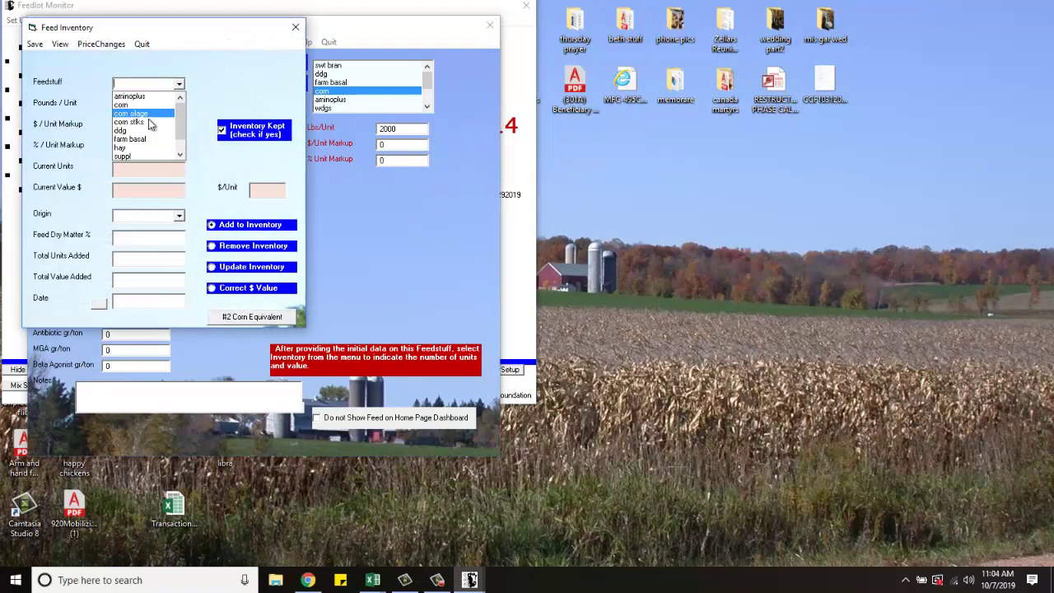
left_click(149, 105)
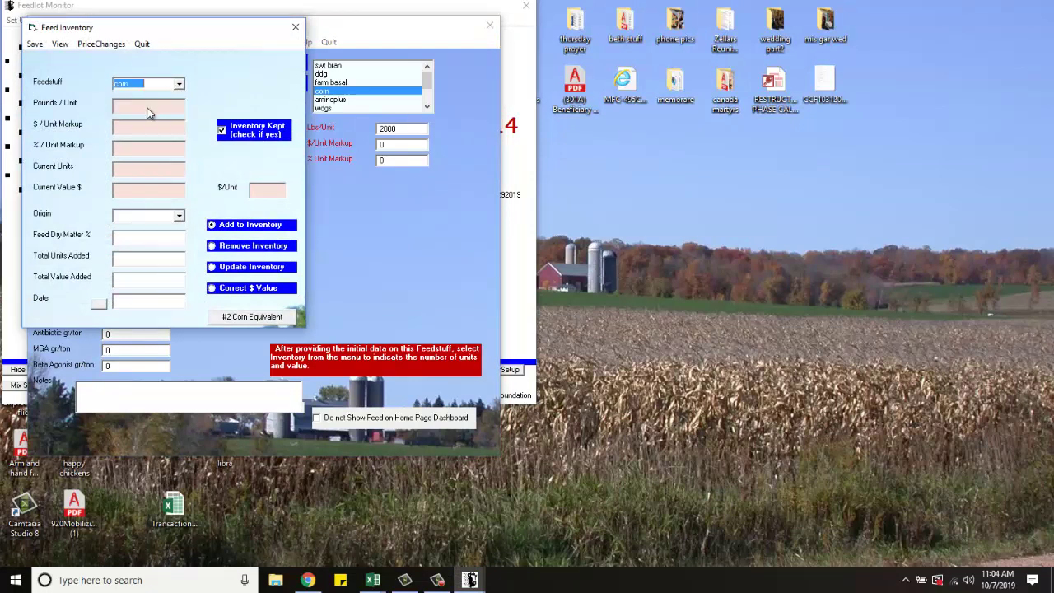
left_click(165, 237)
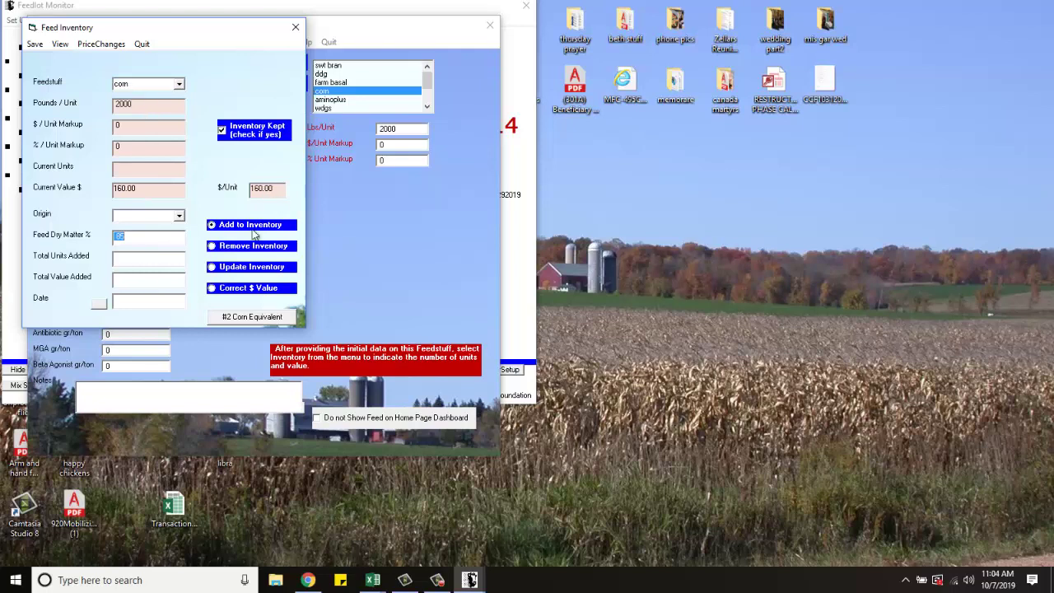
left_click(212, 267)
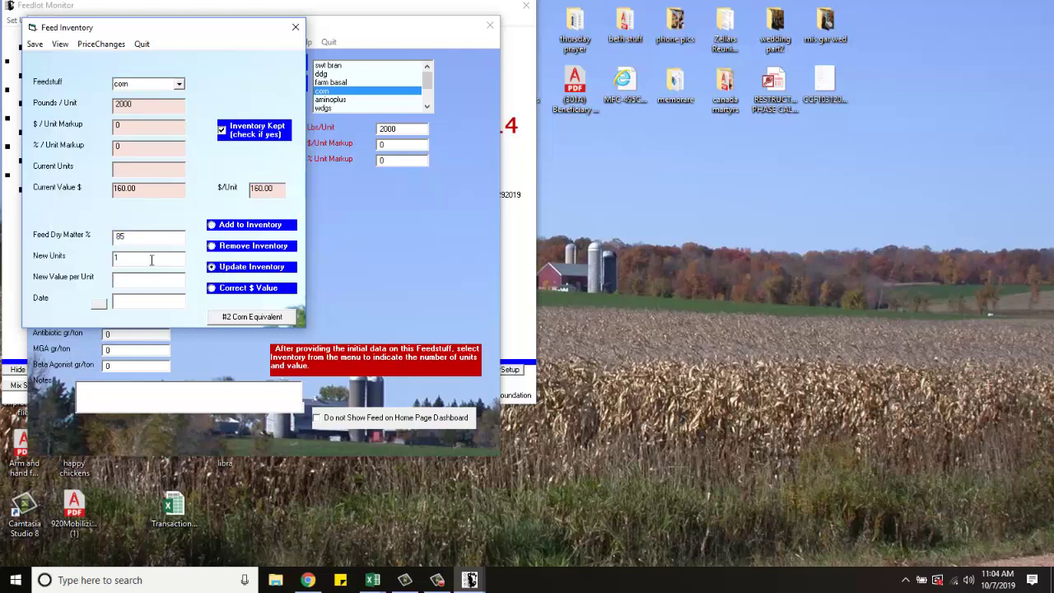
key("Tab")
type("165")
left_click(33, 45)
left_click(142, 44)
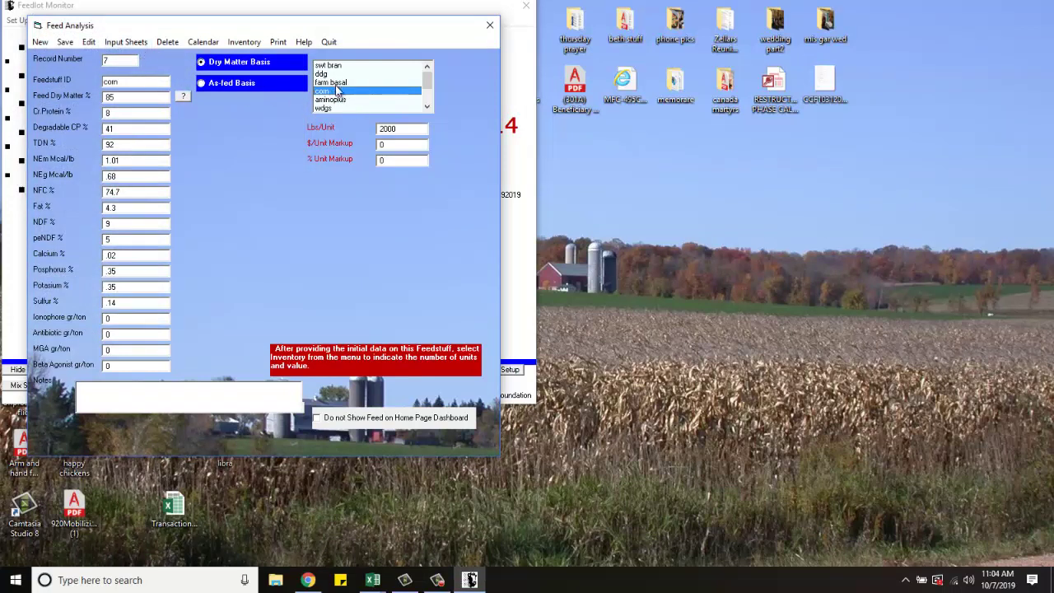
left_click(333, 42)
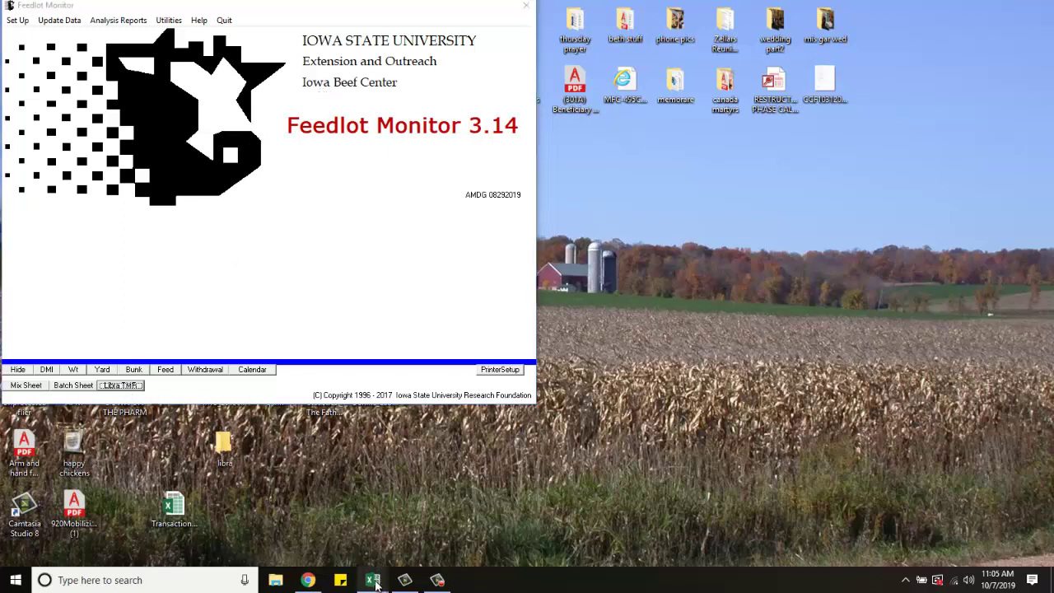
Select all the data in the Transactions_AsFed workbook and copy it.
mouse_move(375, 575)
left_click(325, 522)
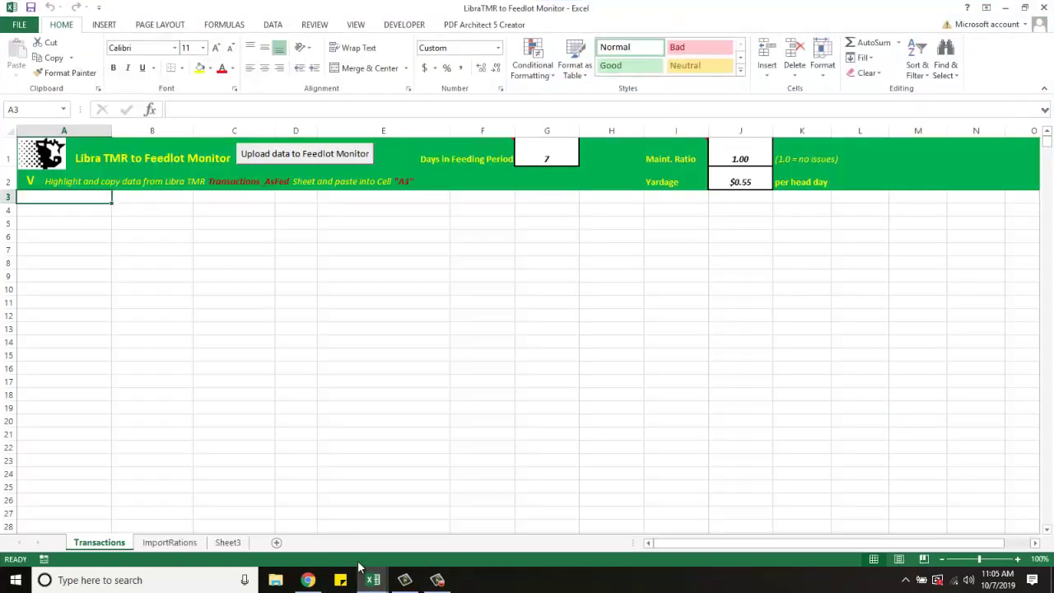
left_click(418, 541)
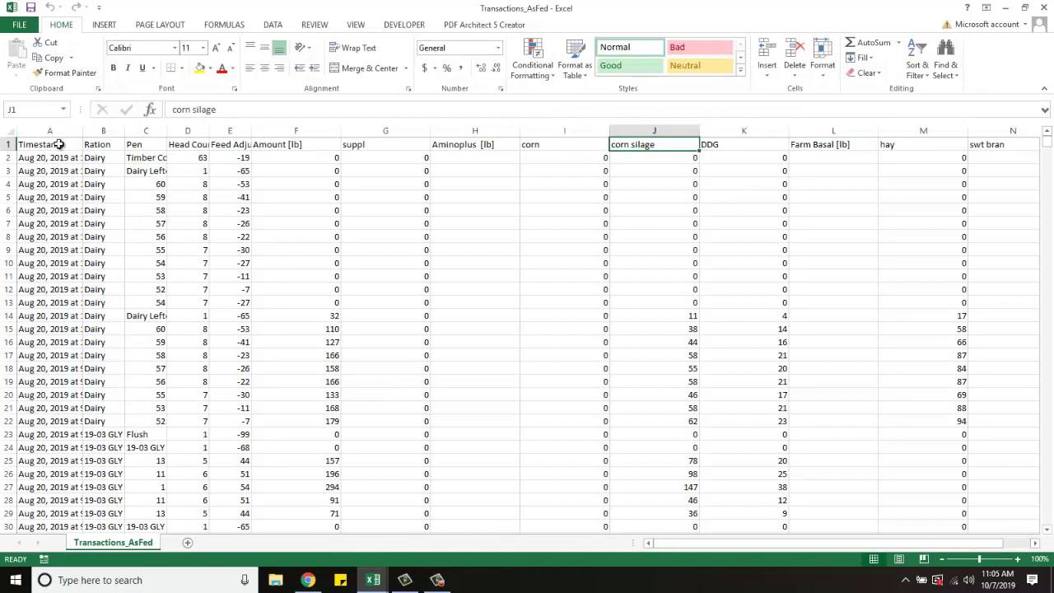
left_click_drag(55, 144, 1011, 349)
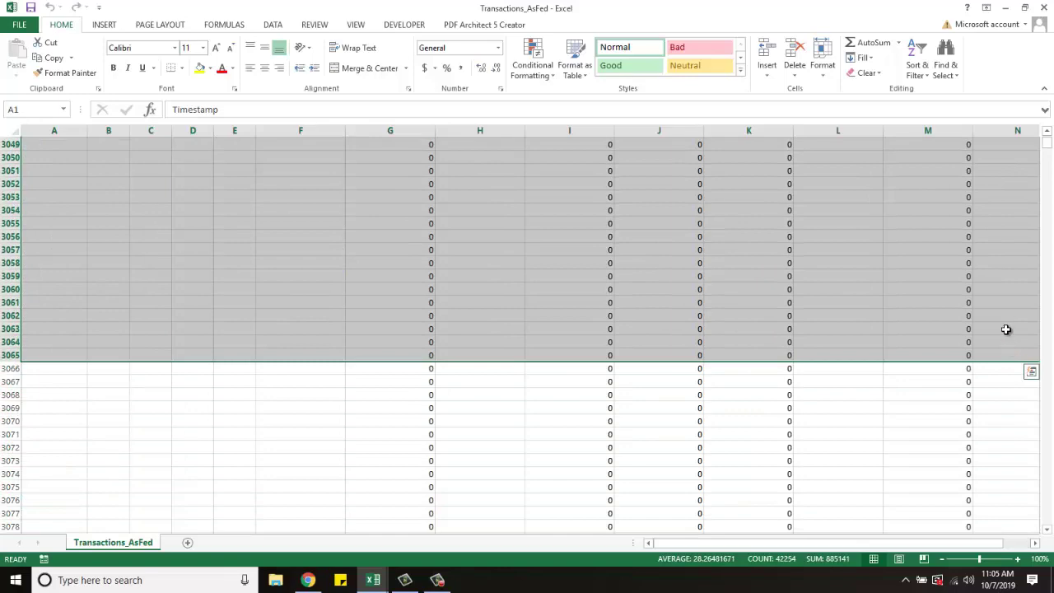
right_click(1006, 330)
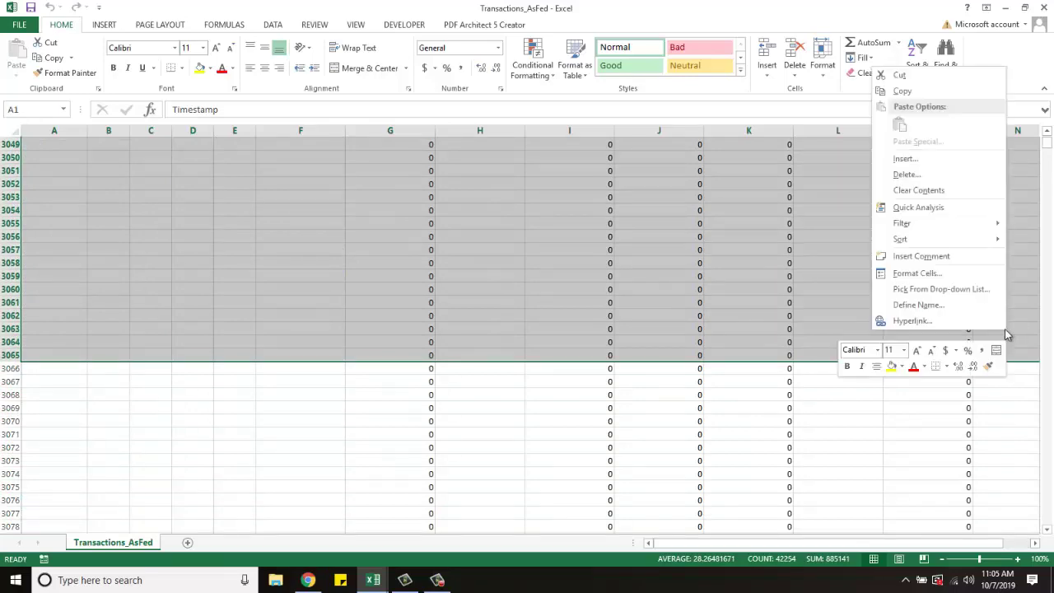
left_click(915, 93)
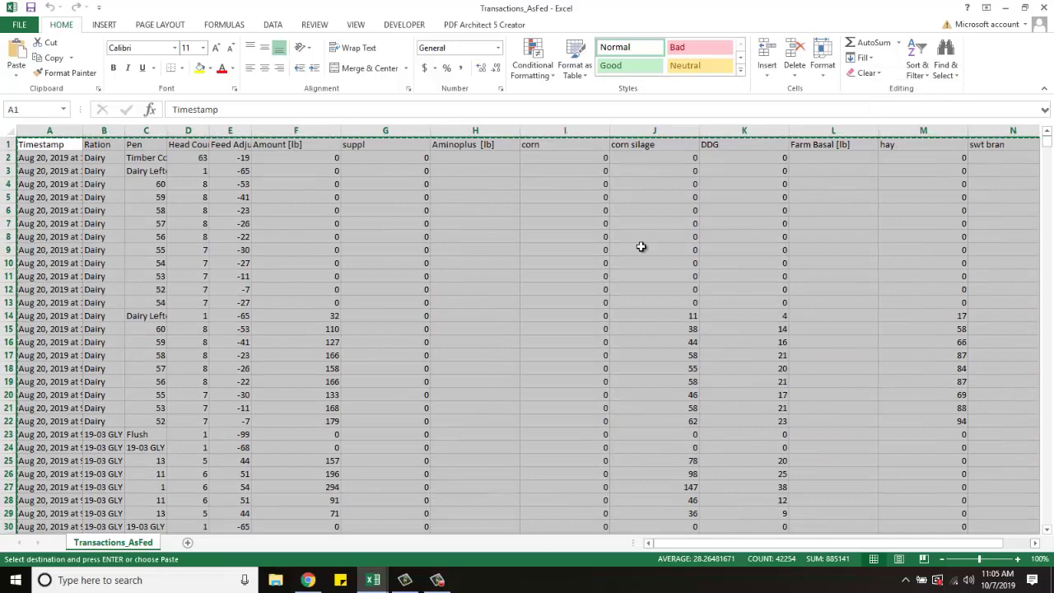
left_click(373, 580)
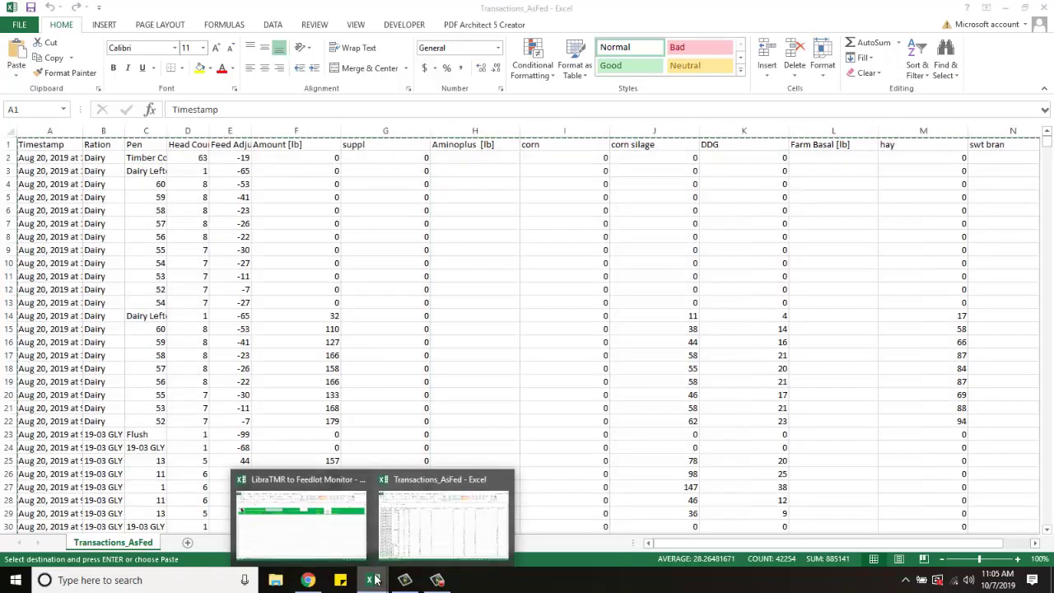
Paste the copied as-fed data into the template's Transactions sheet at cell A3, skipping Paste Special.
left_click(346, 486)
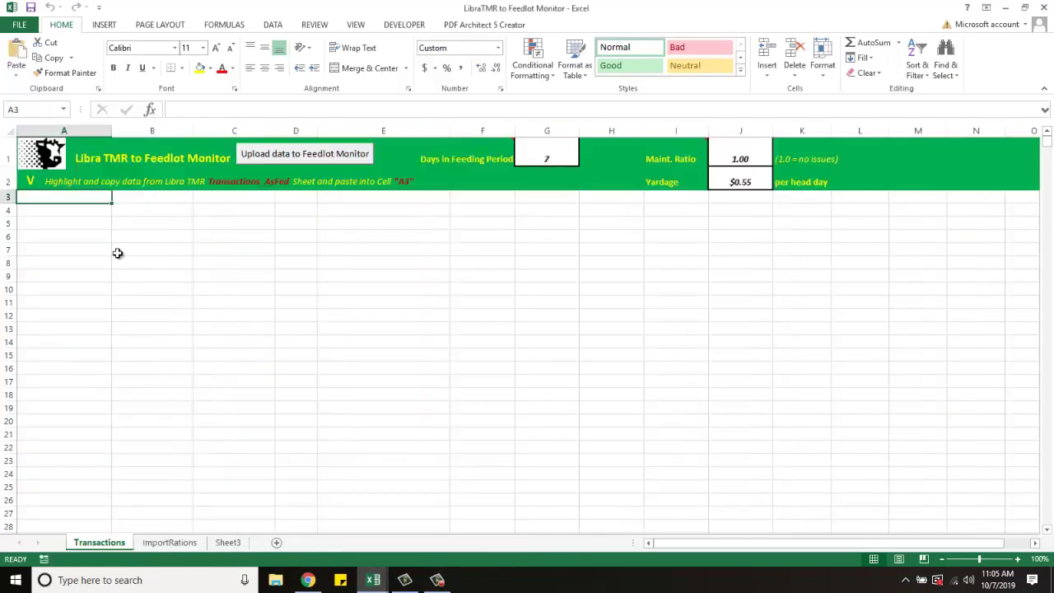
right_click(67, 199)
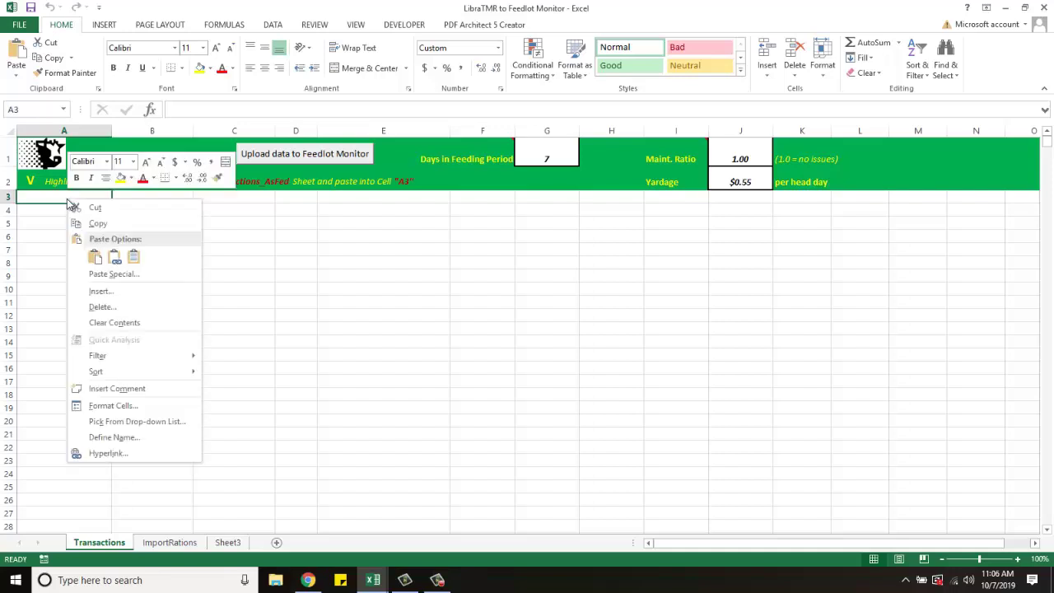
left_click(66, 197)
right_click(67, 197)
left_click(100, 274)
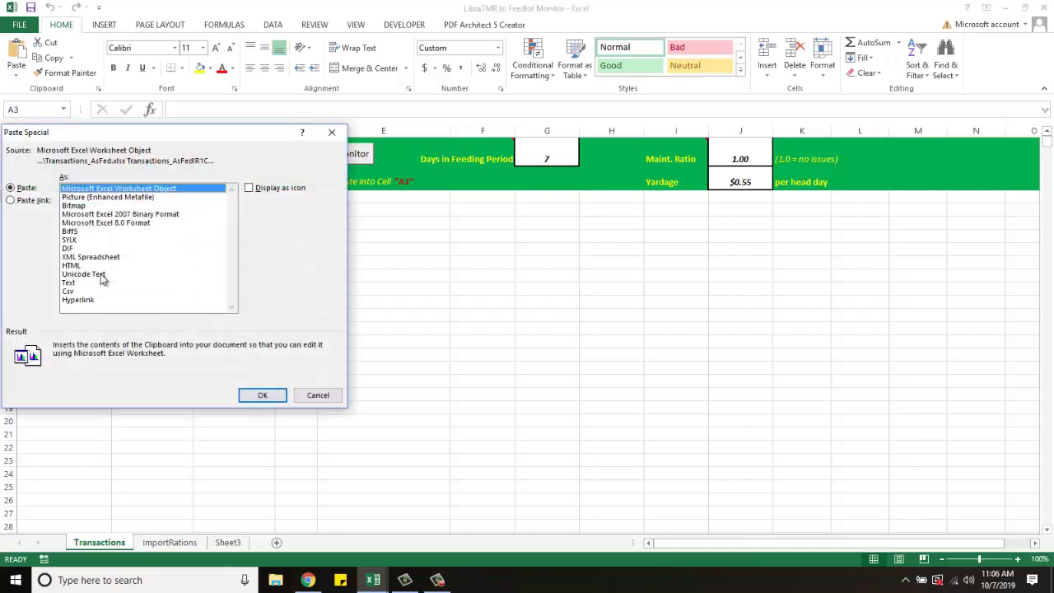
left_click(313, 399)
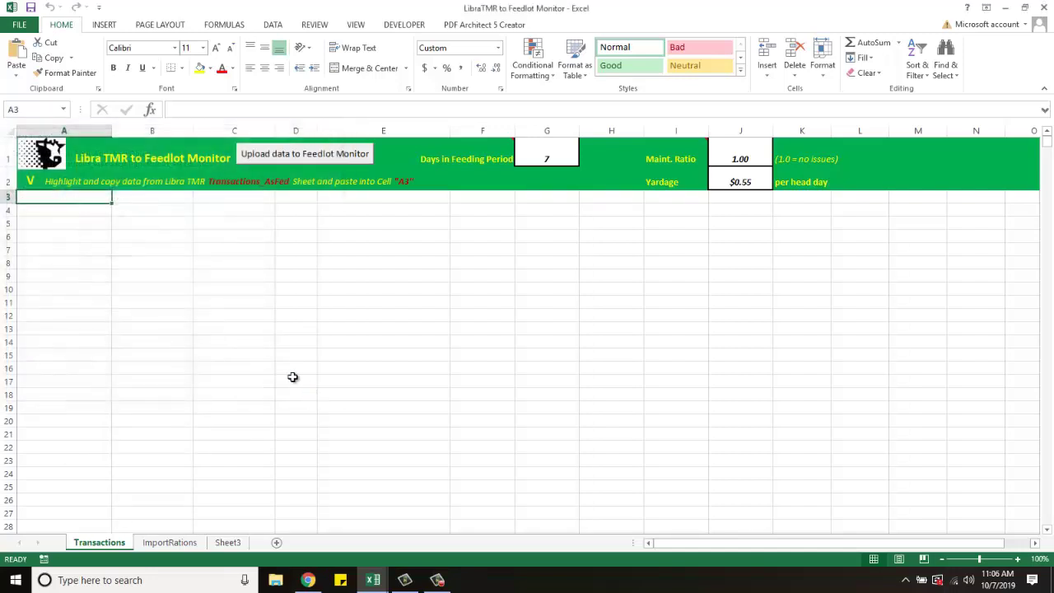
right_click(104, 196)
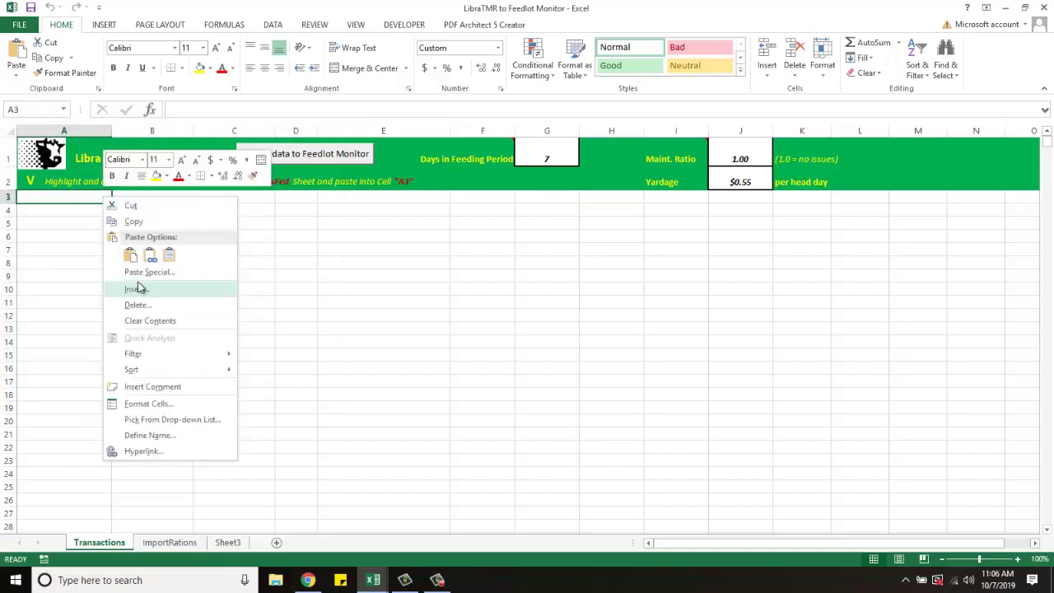
left_click(153, 272)
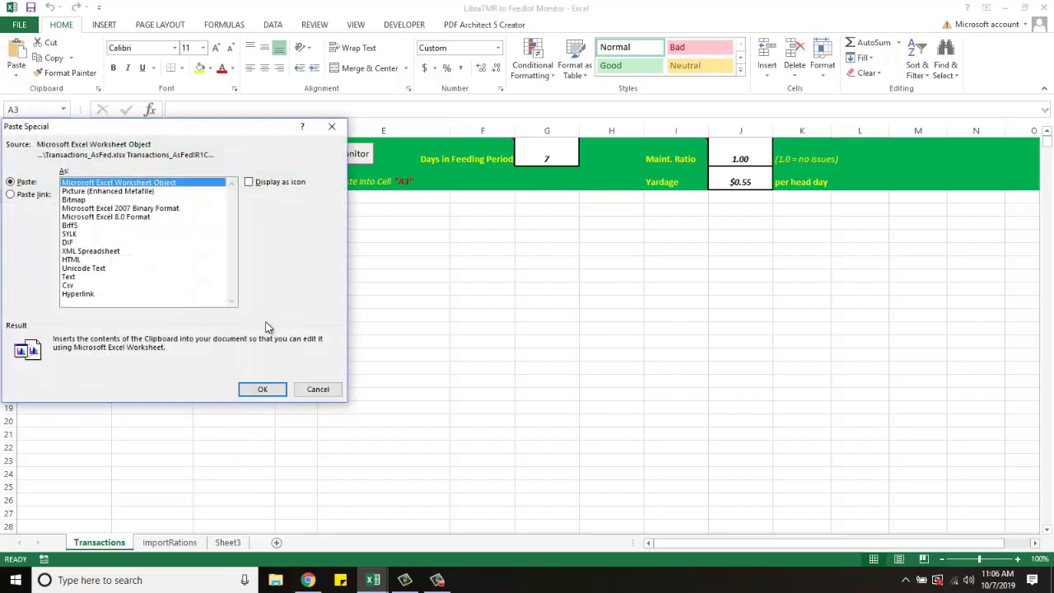
left_click(317, 389)
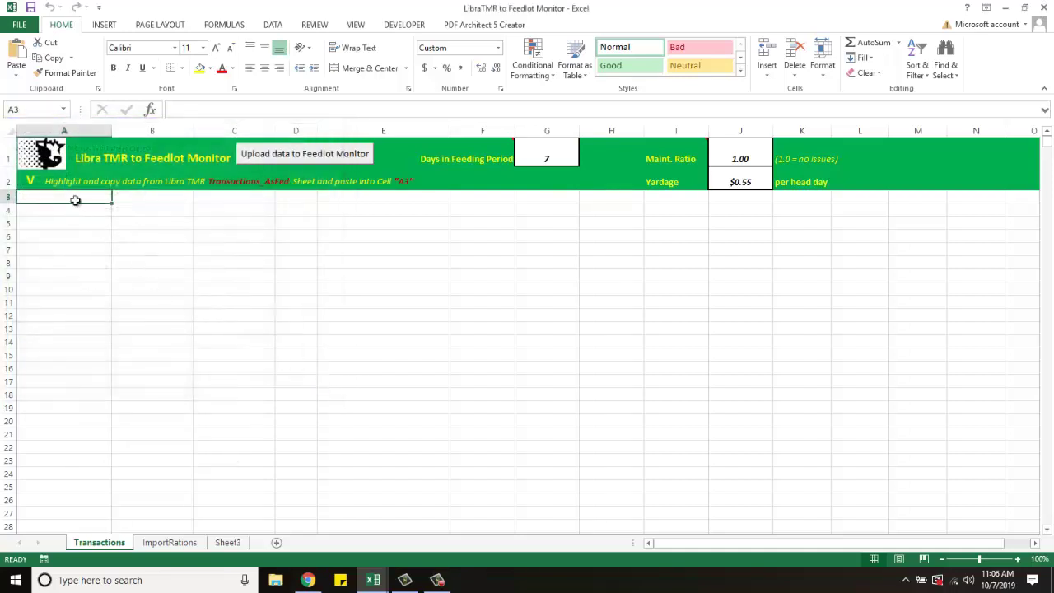
right_click(75, 199)
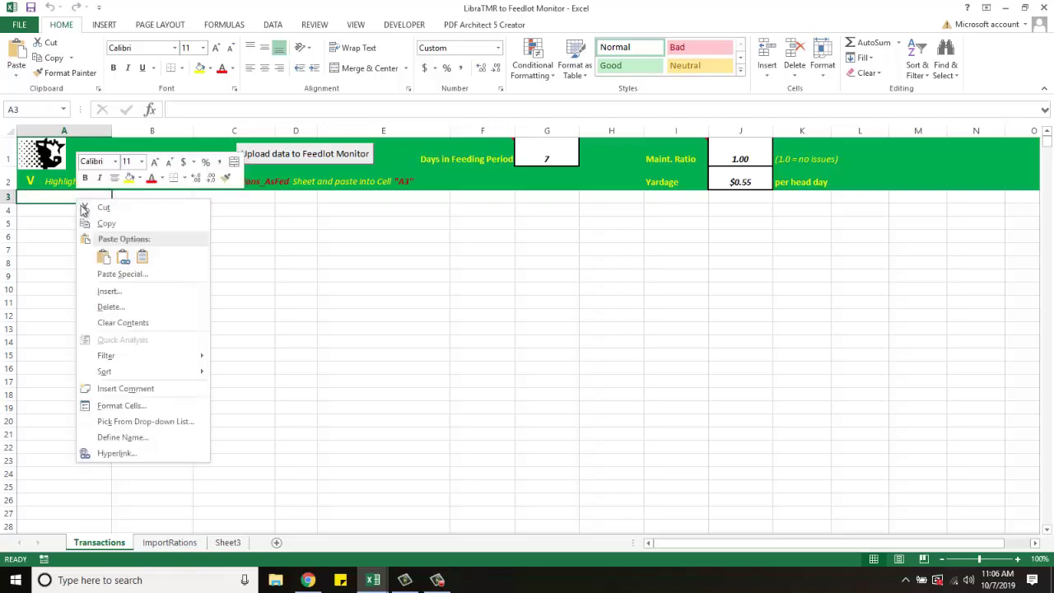
left_click(103, 254)
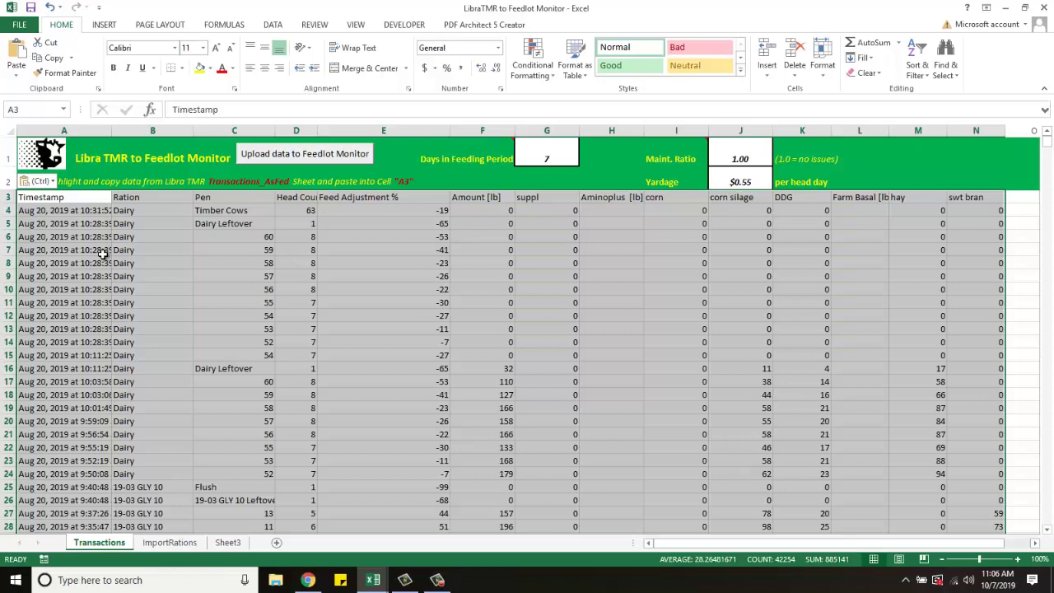
left_click(163, 292)
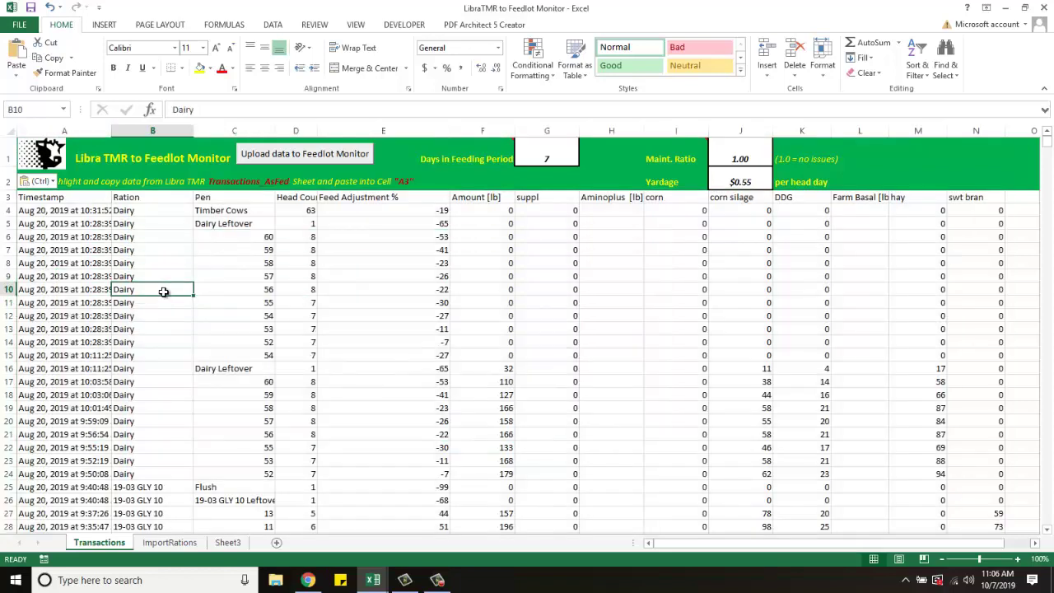
left_click(84, 200)
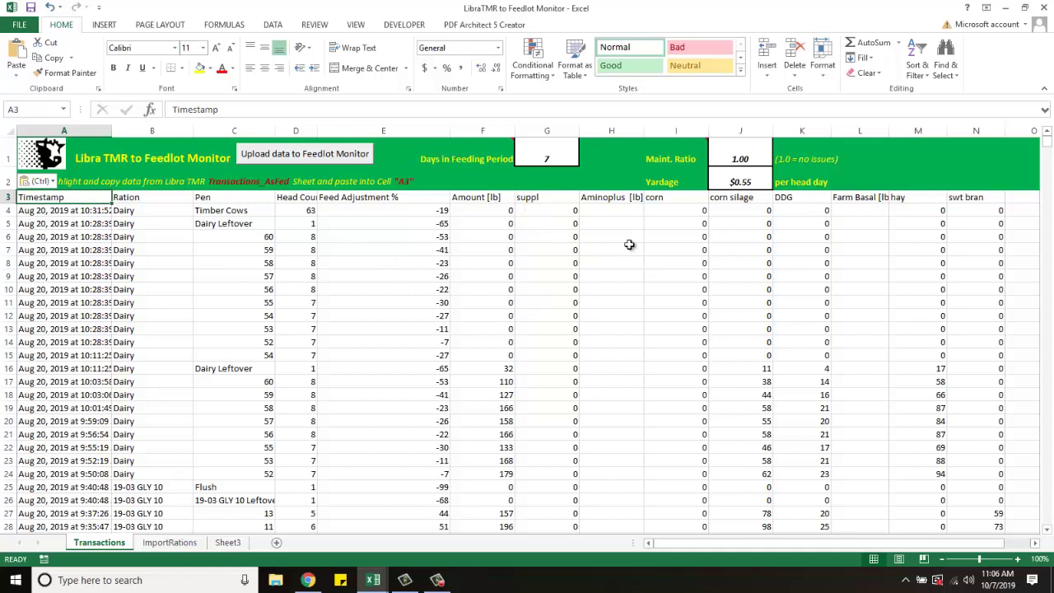
left_click(547, 151)
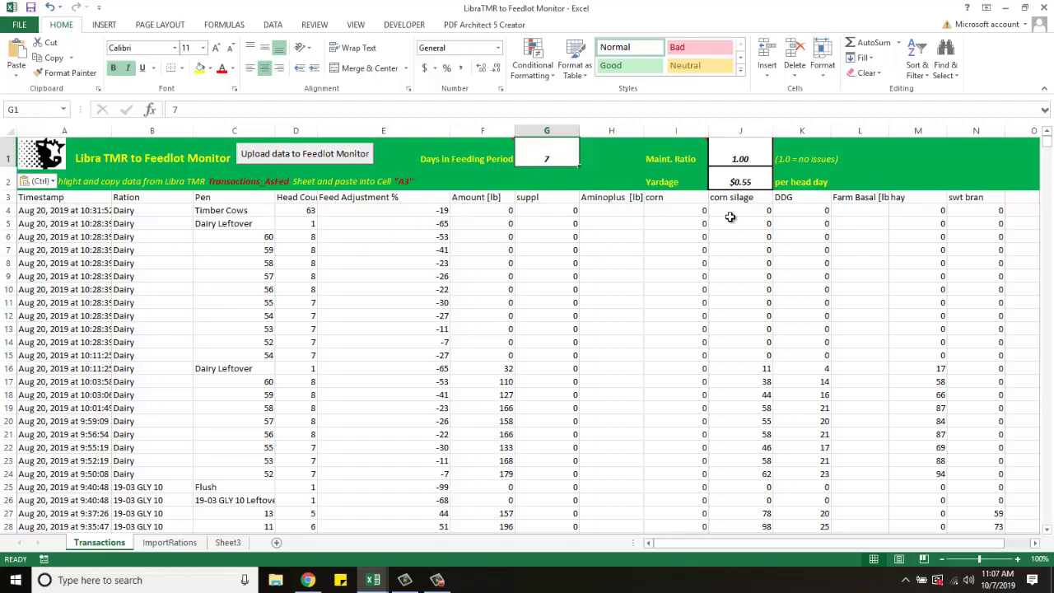
Check that J1 holds maintenance ratio 1.00 and J2 holds yardage $0.55 per head day.
left_click(751, 162)
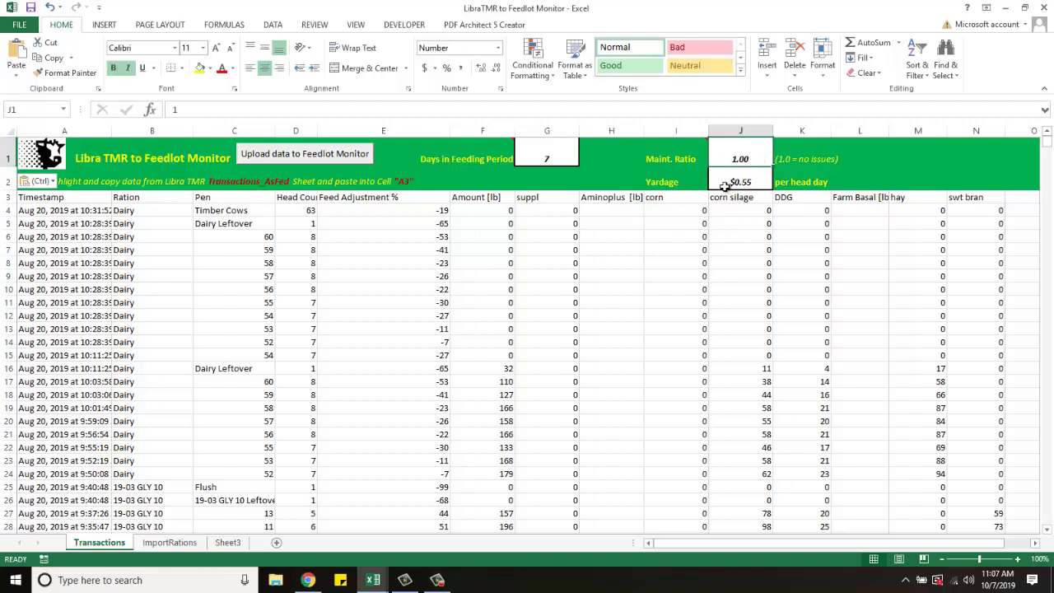
left_click(726, 183)
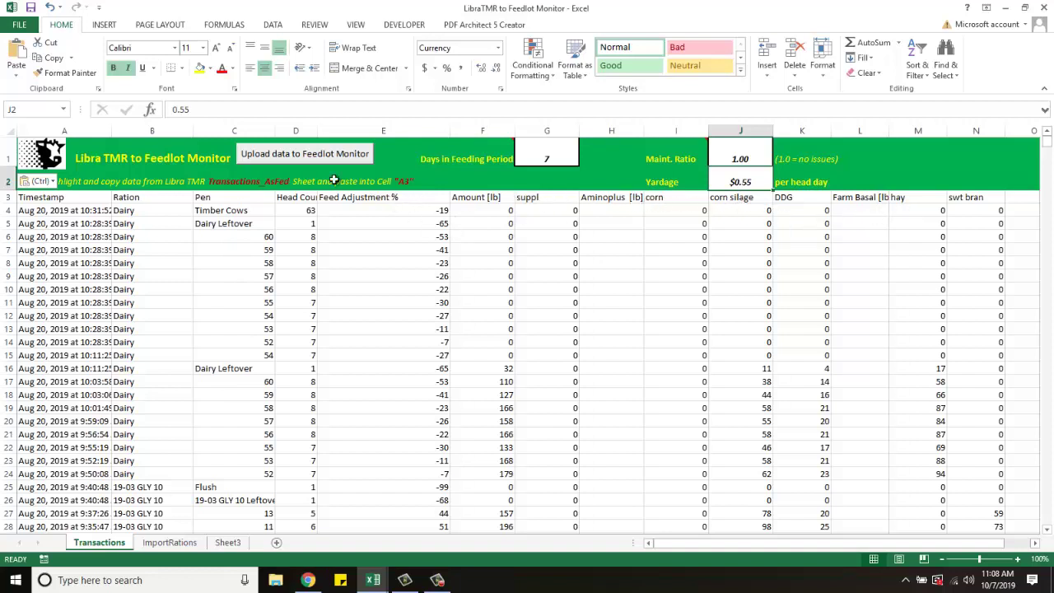
Upload the template data to Feedlot Monitor, acknowledge the Data entered and saved message, and minimize the template.
left_click(285, 156)
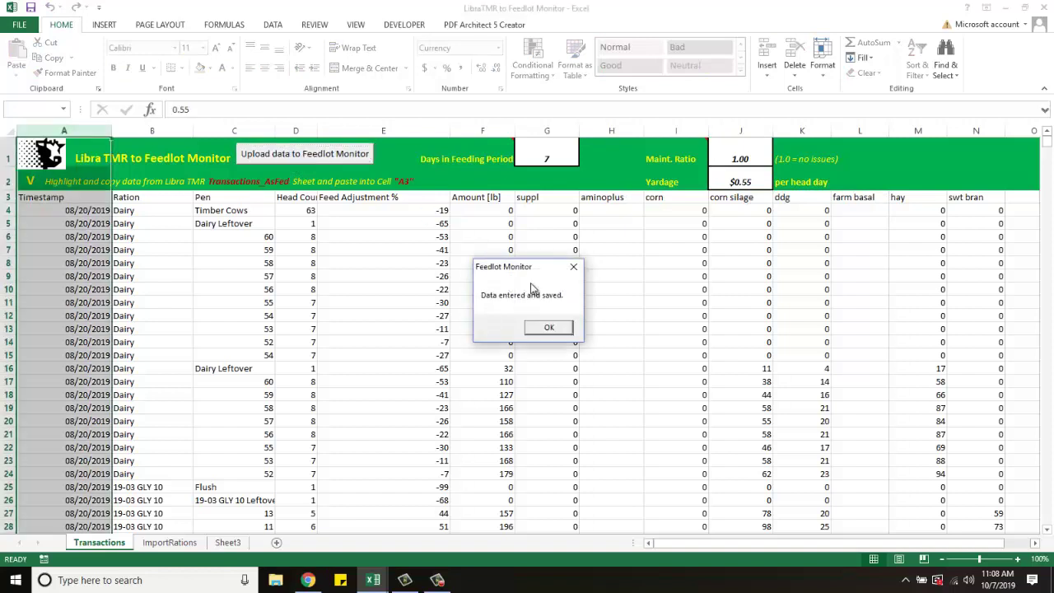
left_click(545, 325)
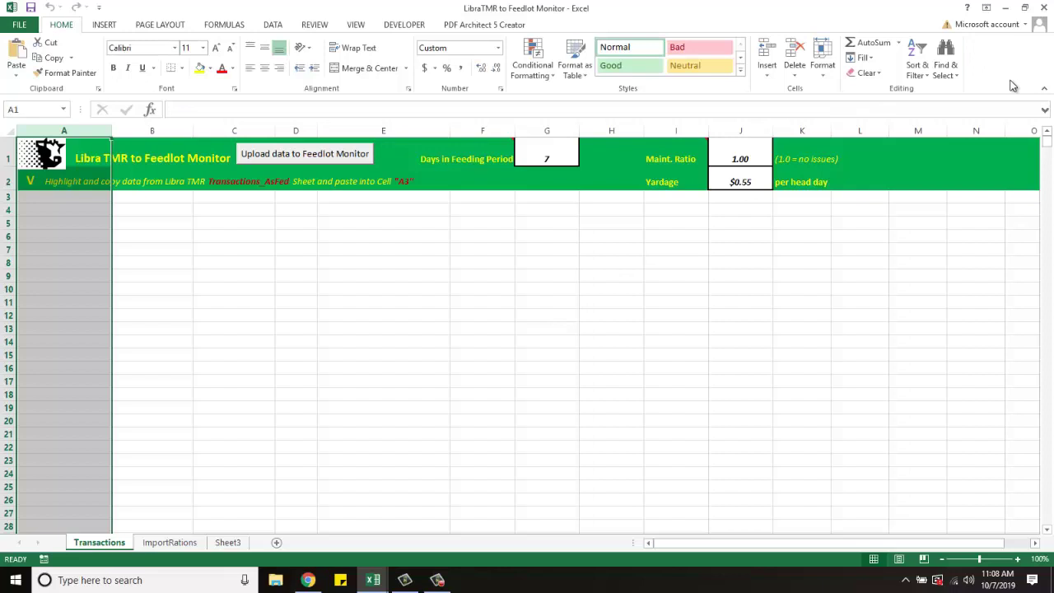
left_click(1008, 11)
Minimize Transactions_AsFed, open Update Data > Feeding Period > Normal, and use Recalculate All Lots.
left_click(1008, 11)
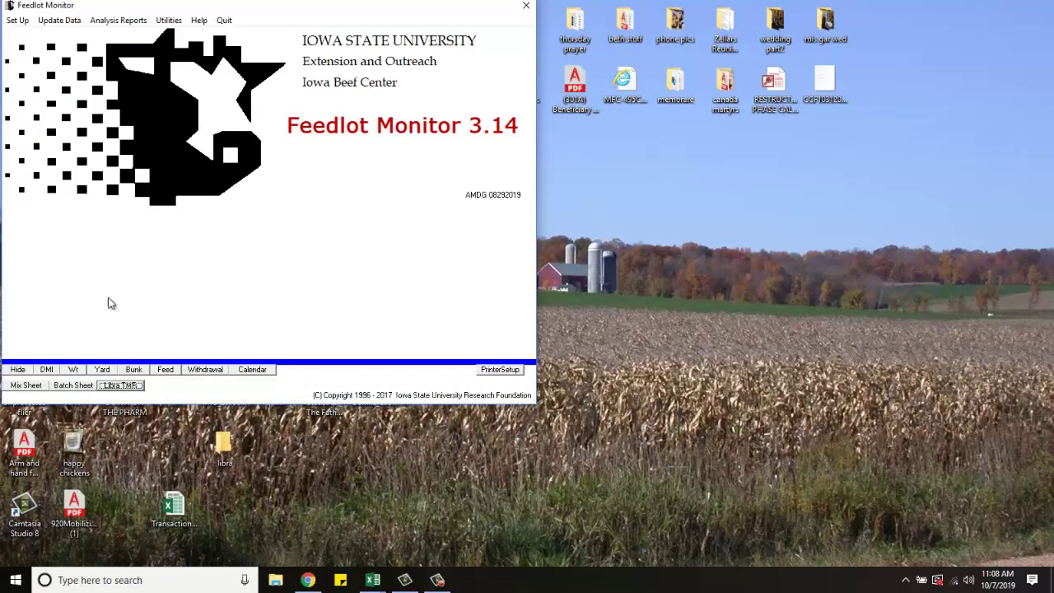
left_click(66, 21)
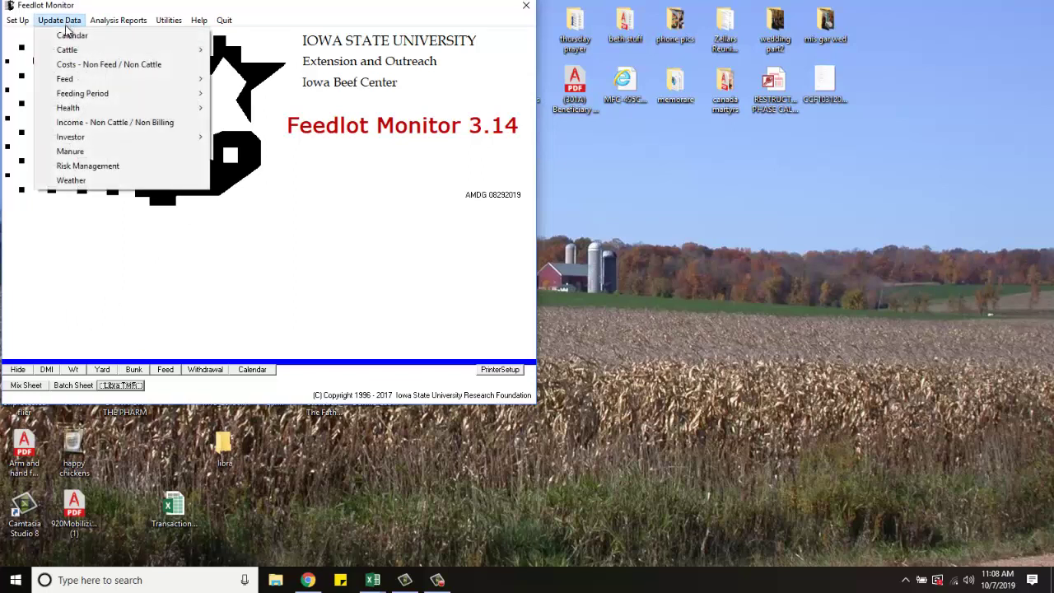
mouse_move(74, 98)
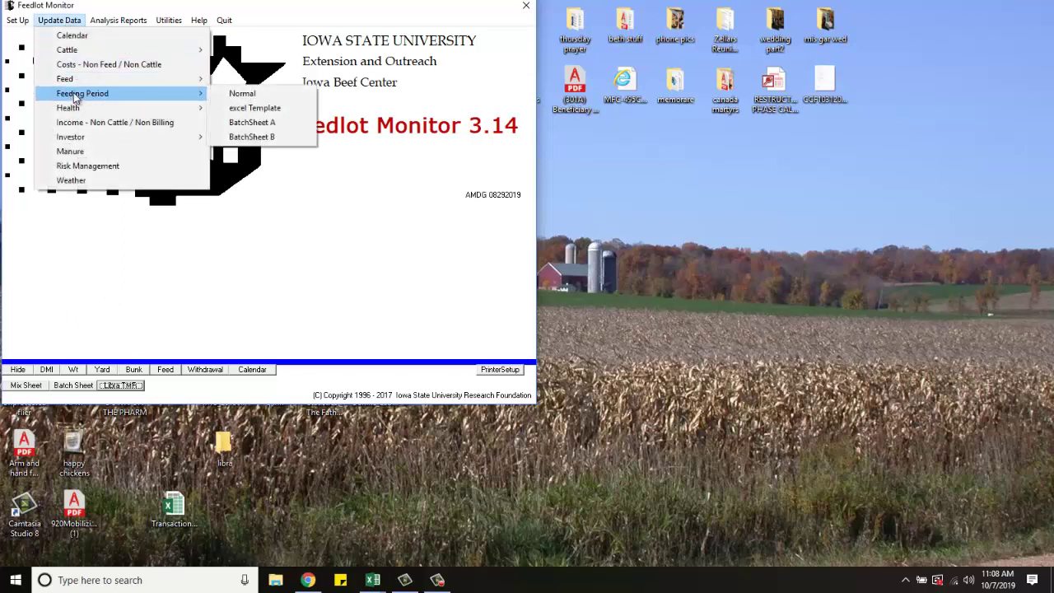
left_click(231, 97)
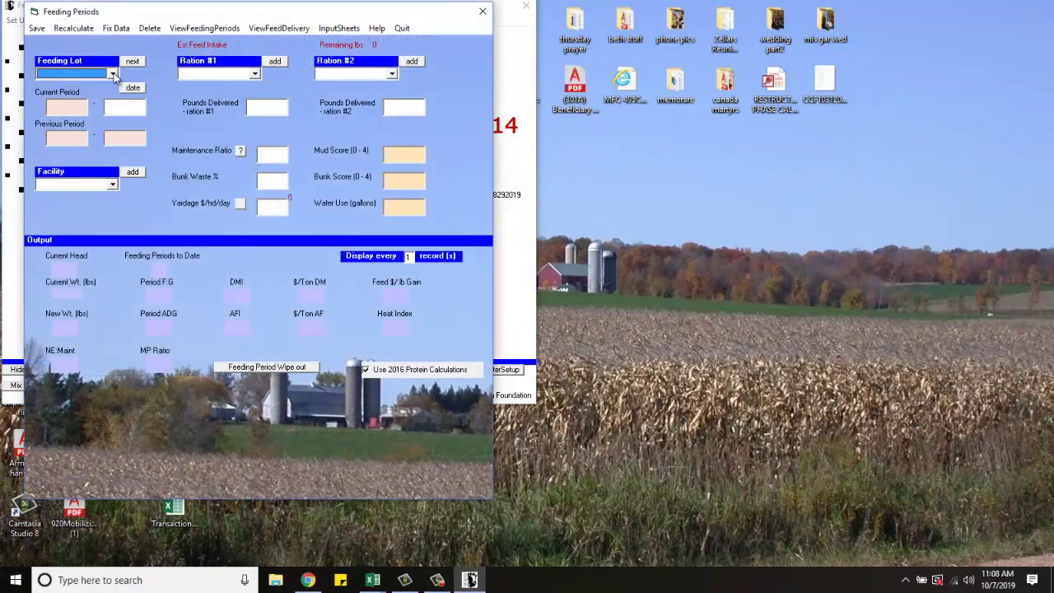
left_click(80, 29)
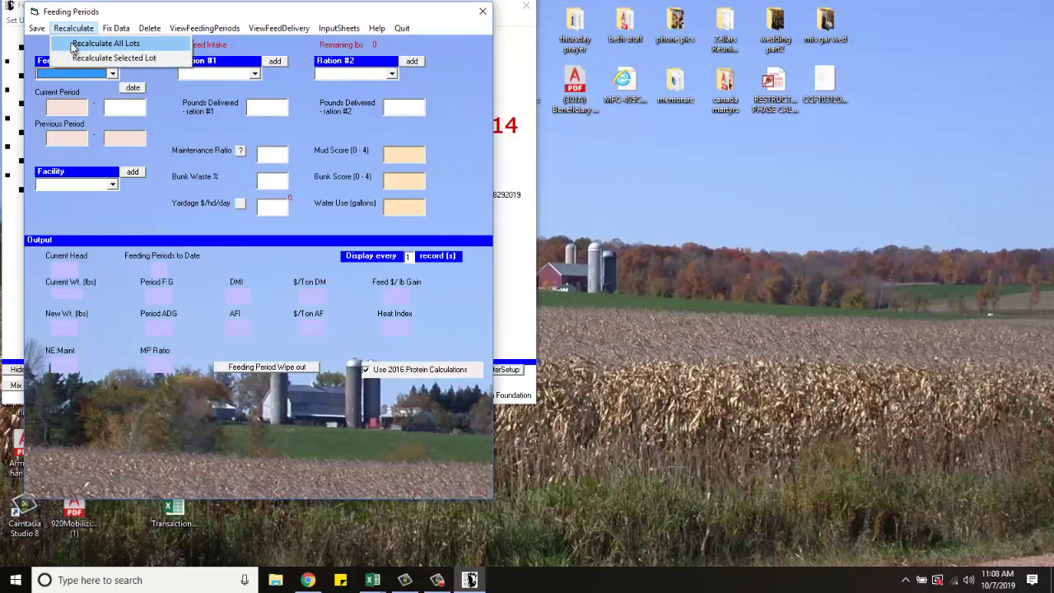
left_click(74, 44)
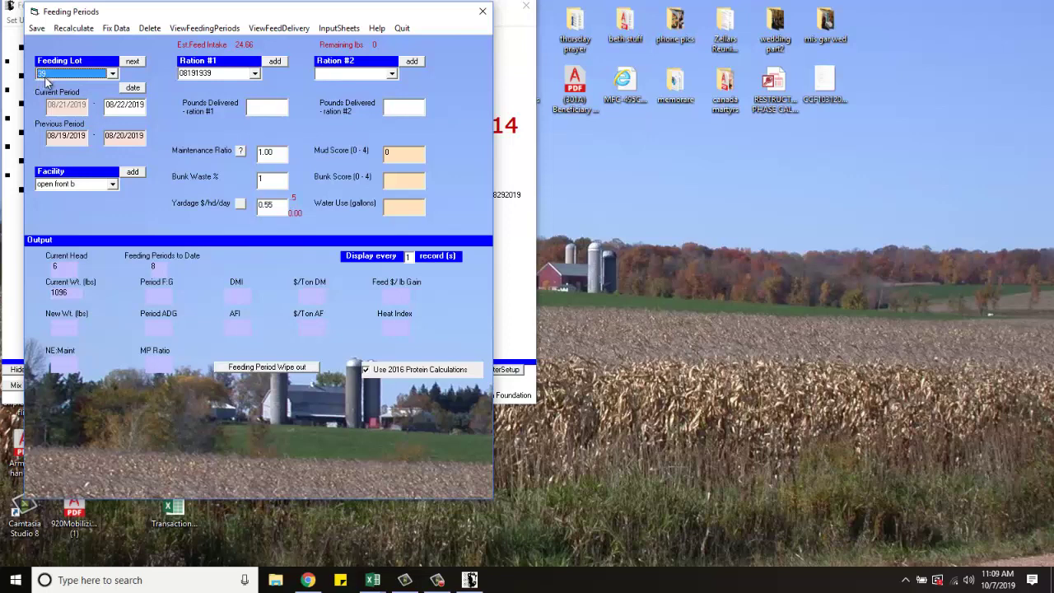
Show lot 39's Feeding Period Summary on screen, review its columns, and select week record 8.
left_click(195, 31)
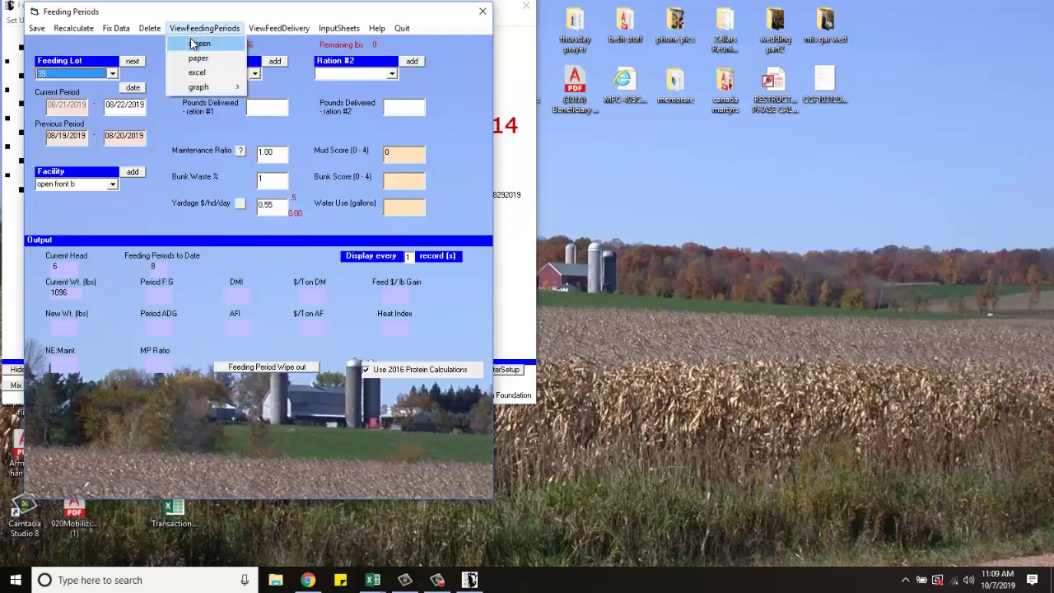
left_click(196, 44)
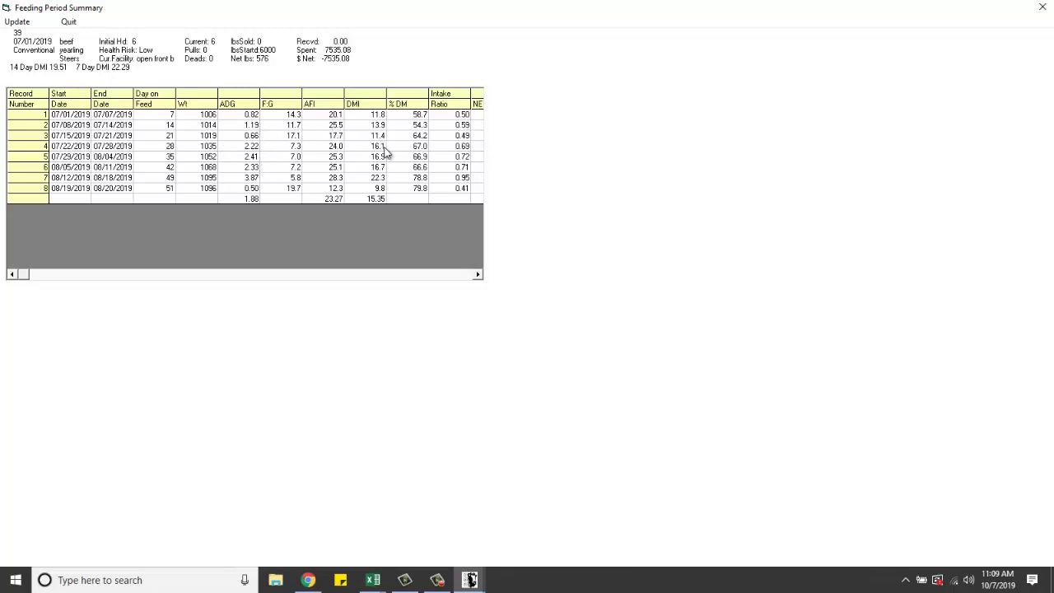
left_click_drag(479, 275, 479, 277)
left_click(478, 275)
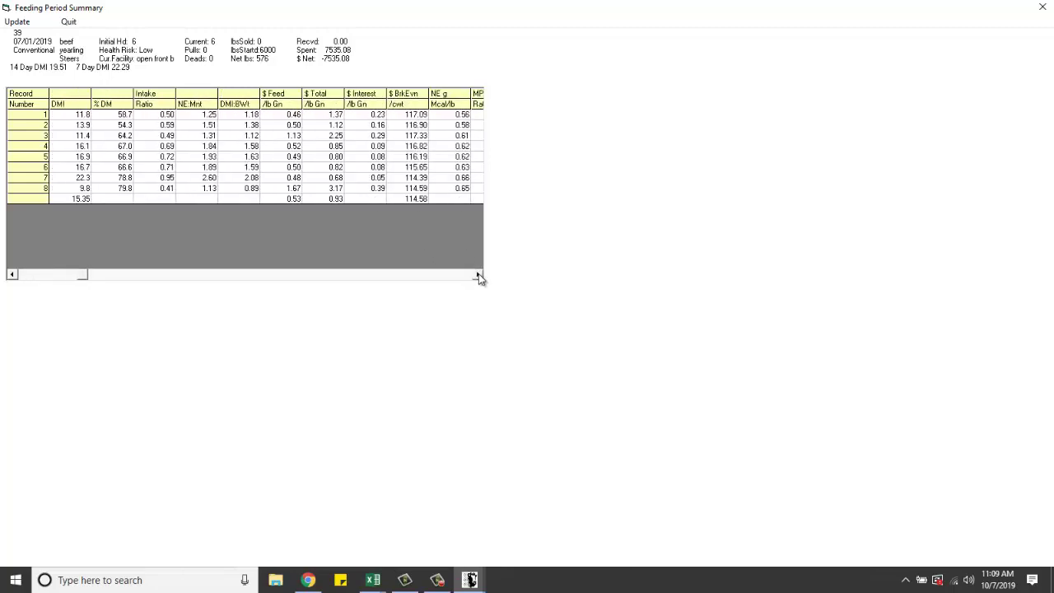
left_click(32, 276)
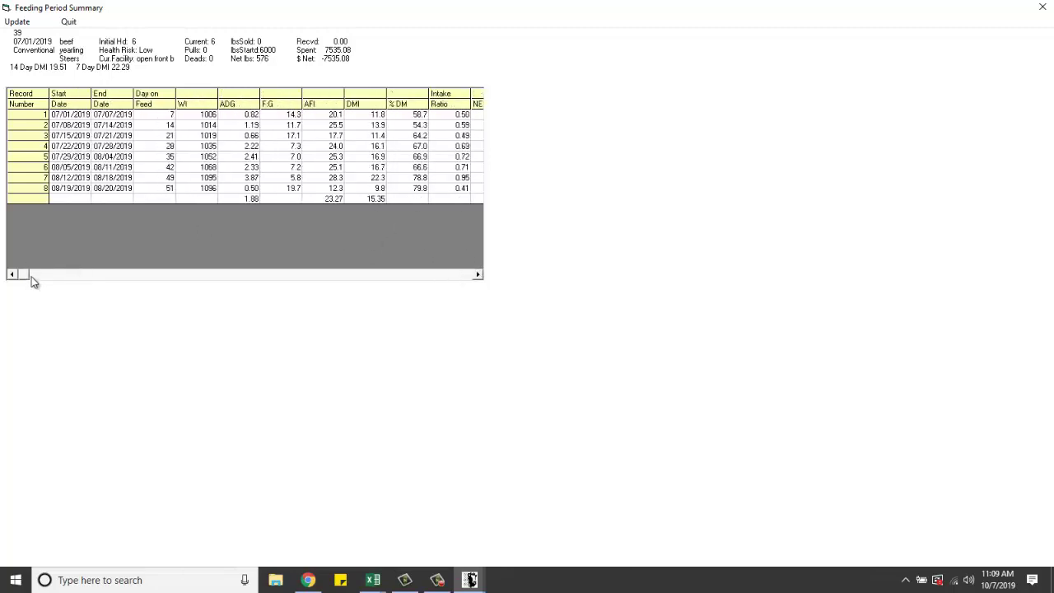
left_click(41, 189)
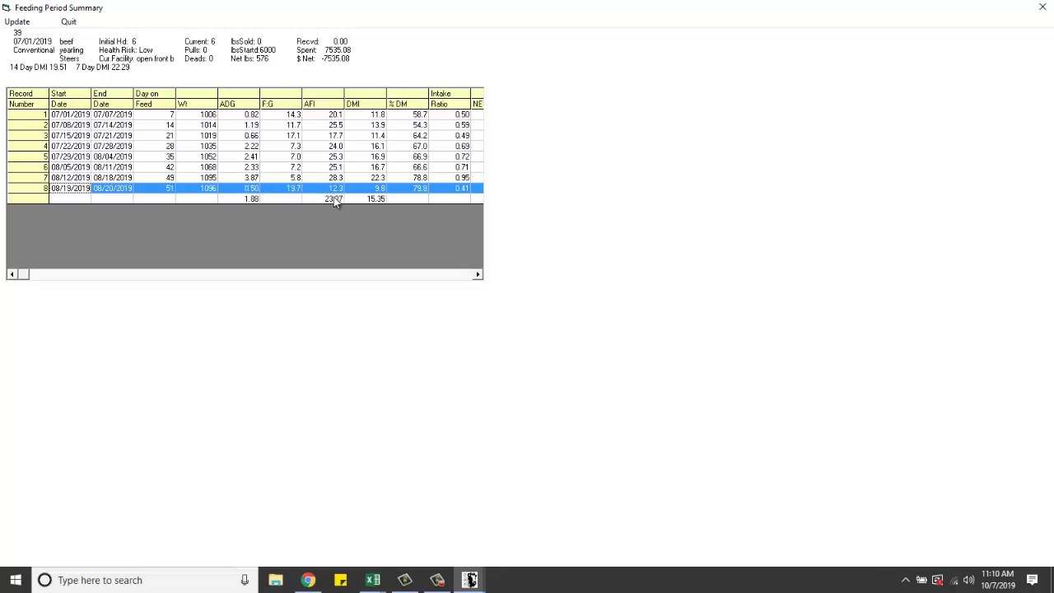
Close lot 39's summary, then view and close the feeding period summary for lot 36.
left_click(69, 22)
left_click(114, 75)
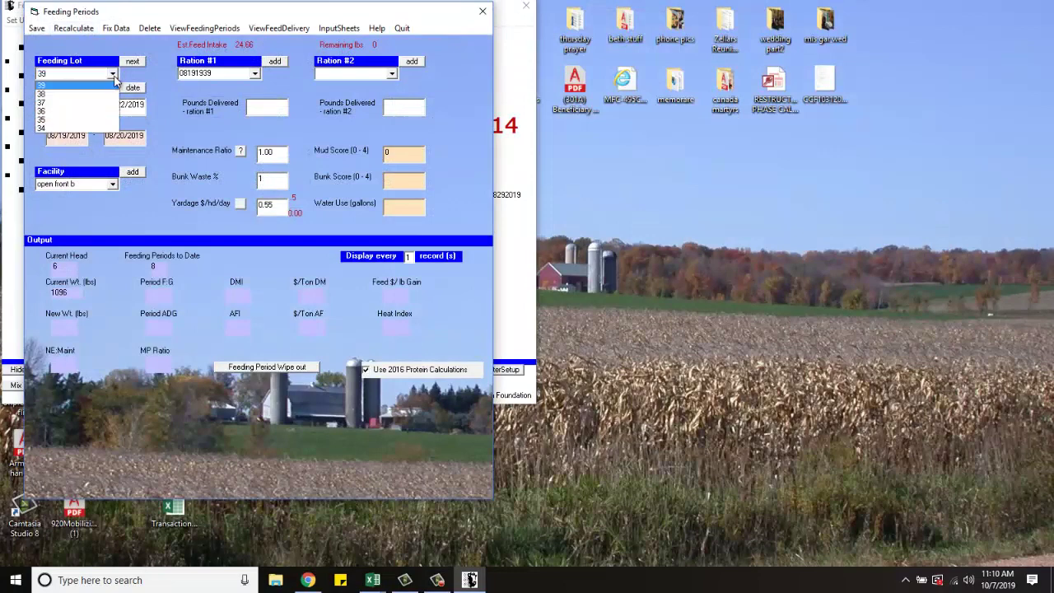
left_click(89, 113)
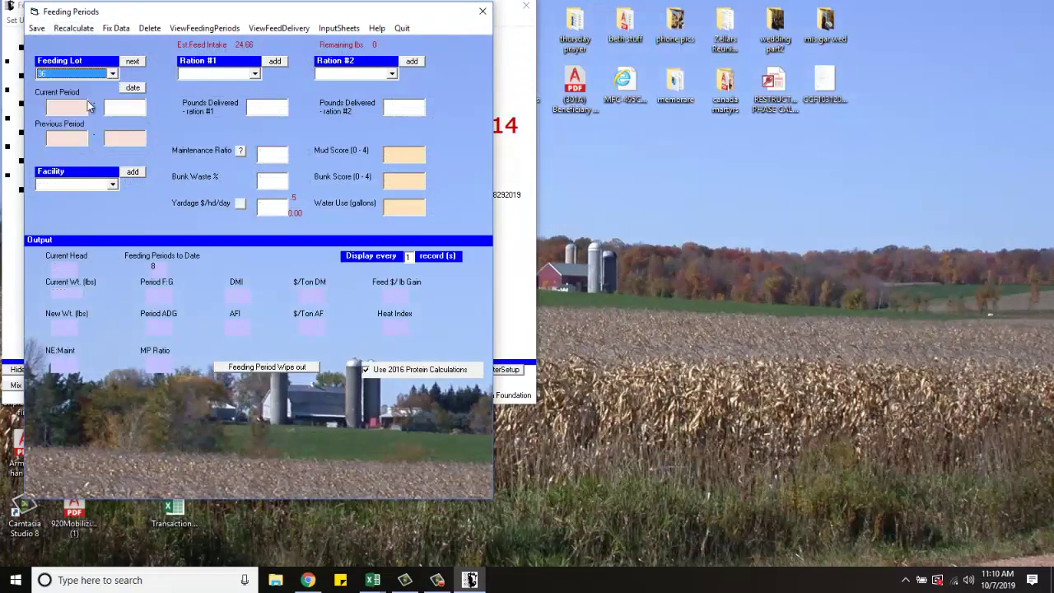
left_click(196, 31)
left_click(196, 43)
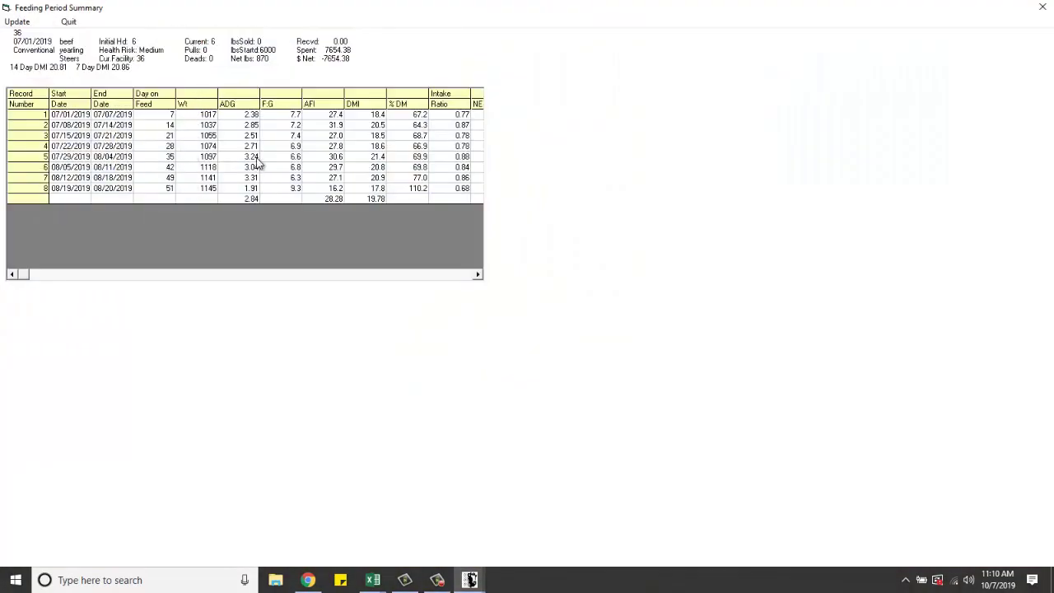
left_click(70, 23)
Select feeding lot 34, view its feeding period summary on screen, then close it.
left_click(112, 74)
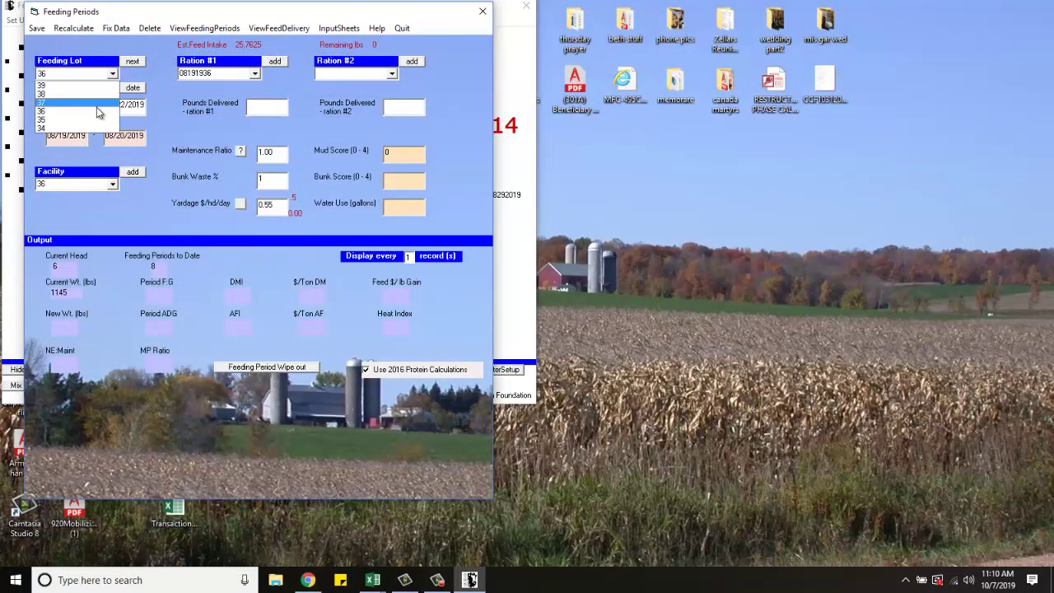
left_click(94, 125)
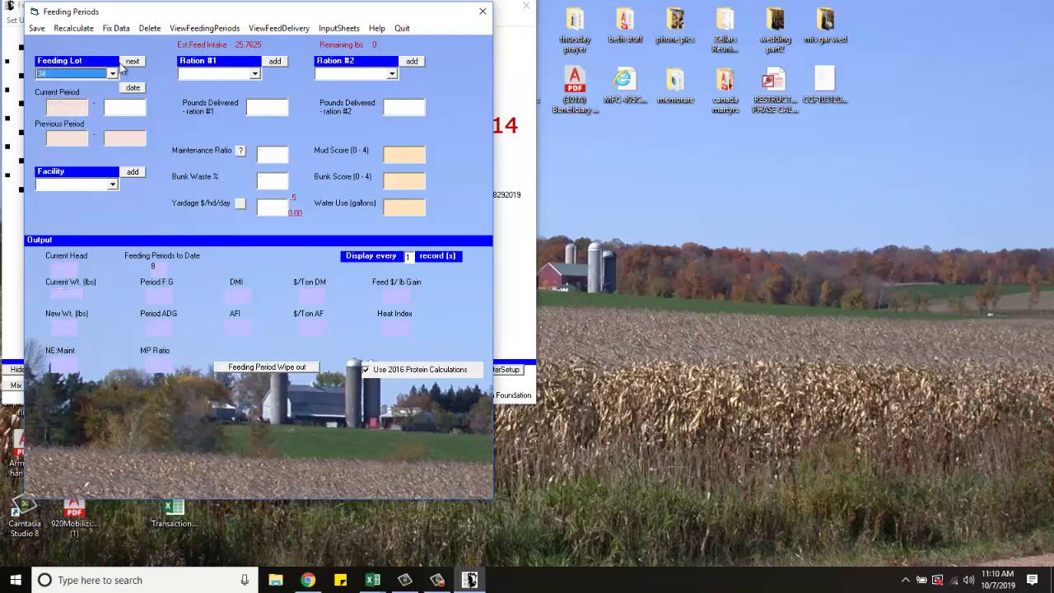
left_click(191, 28)
left_click(195, 46)
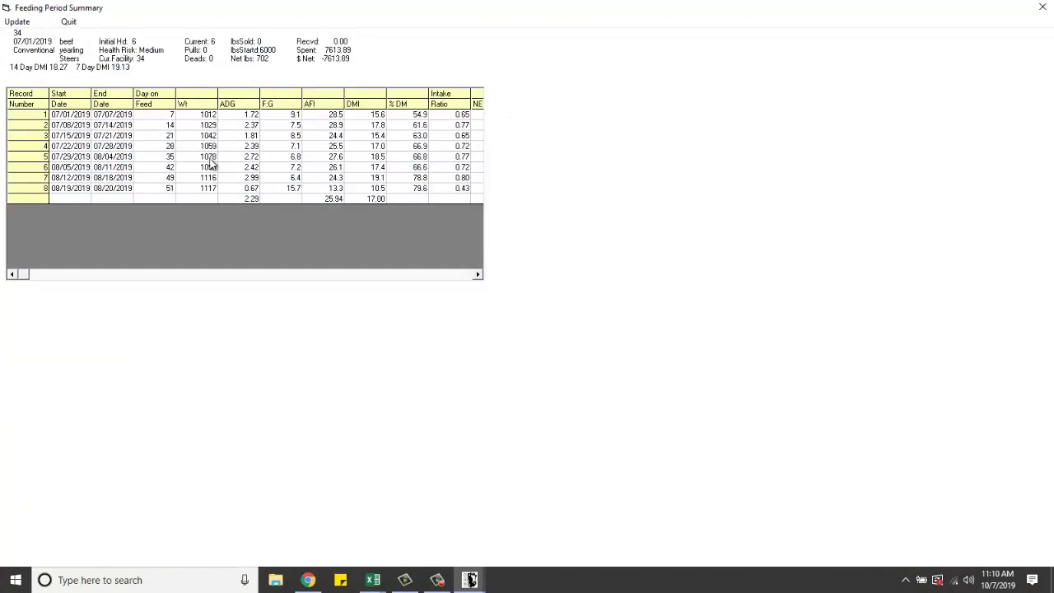
left_click(70, 22)
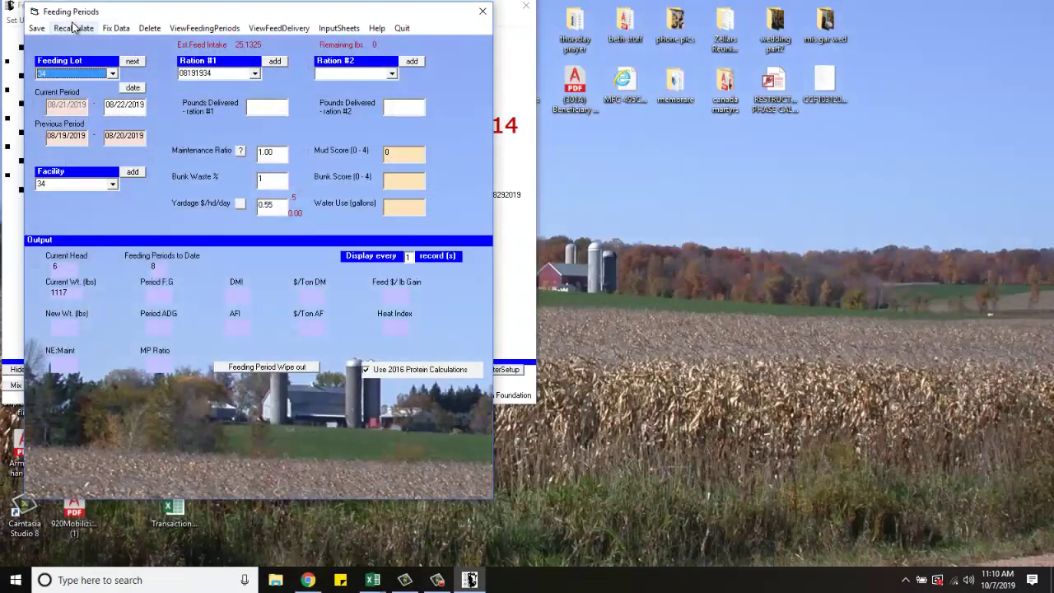
Quit the Feeding Periods form from its menu bar.
left_click(402, 28)
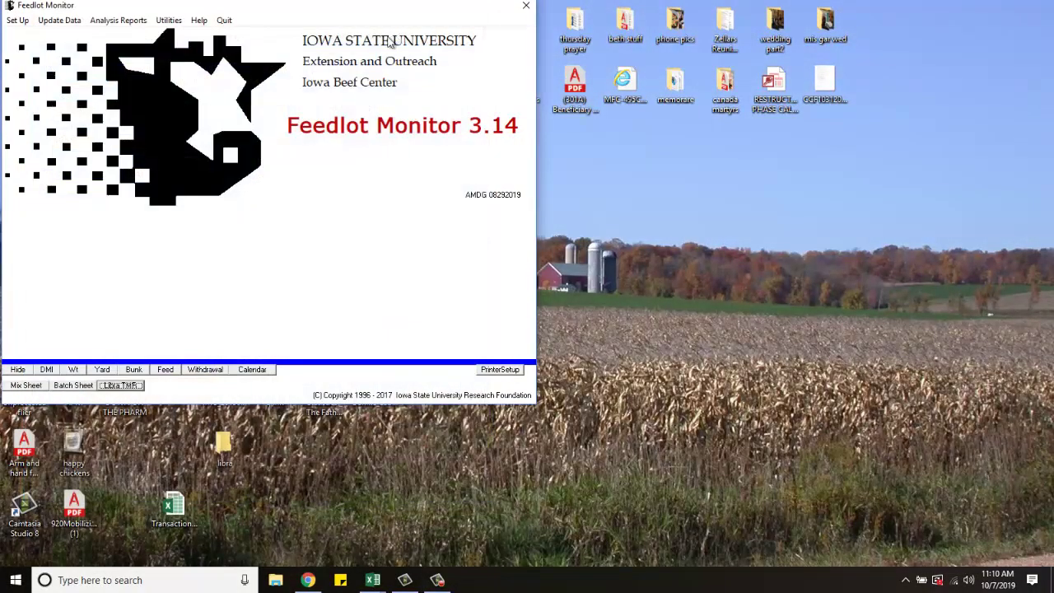